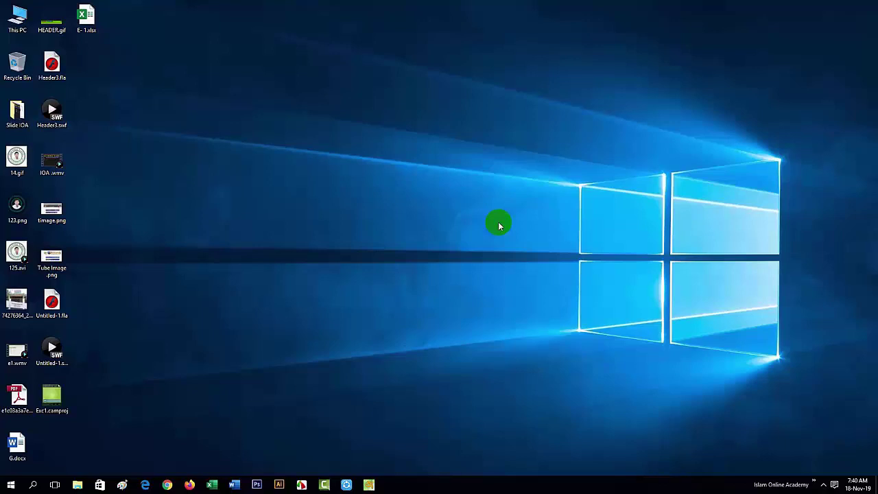
Start Excel with a blank workbook and enter "Islam Online Academy" in cell B3.
{"action": "left_click", "coordinate": [212, 485]}
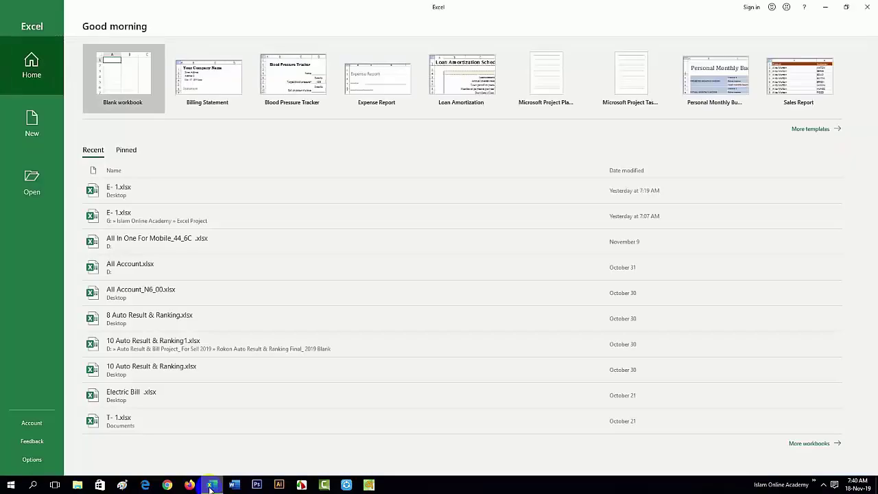
{"action": "left_click", "coordinate": [124, 82]}
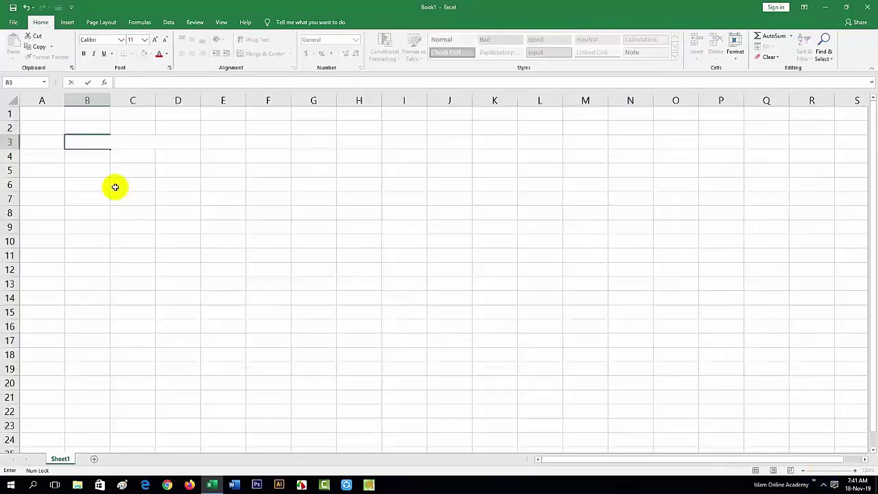
{"action": "type", "text": "Islam O"}
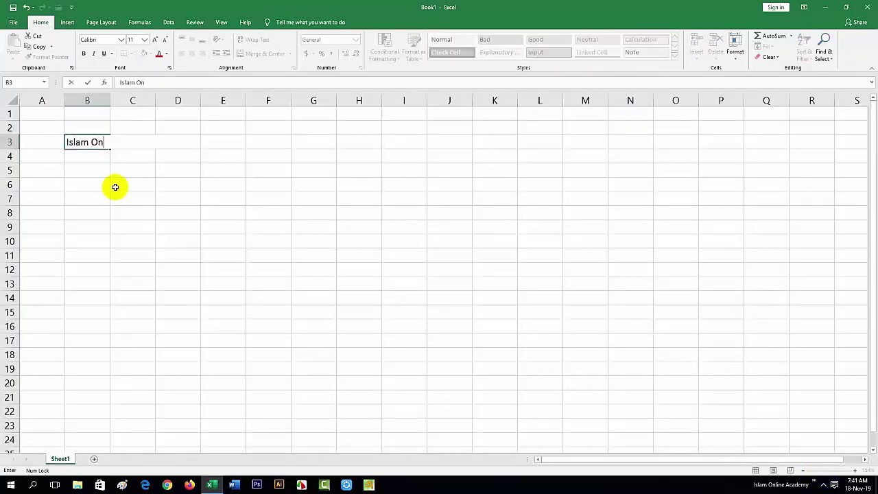
{"action": "type", "text": "nline Academy"}
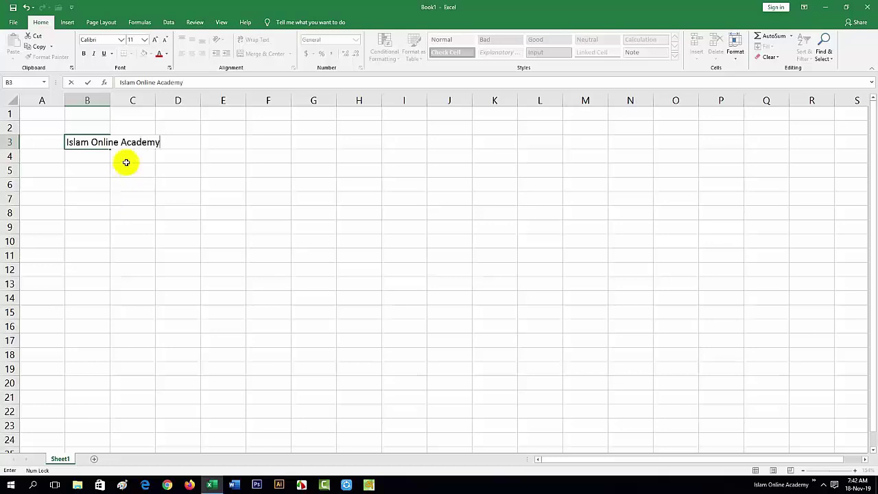
{"action": "left_click", "coordinate": [126, 164]}
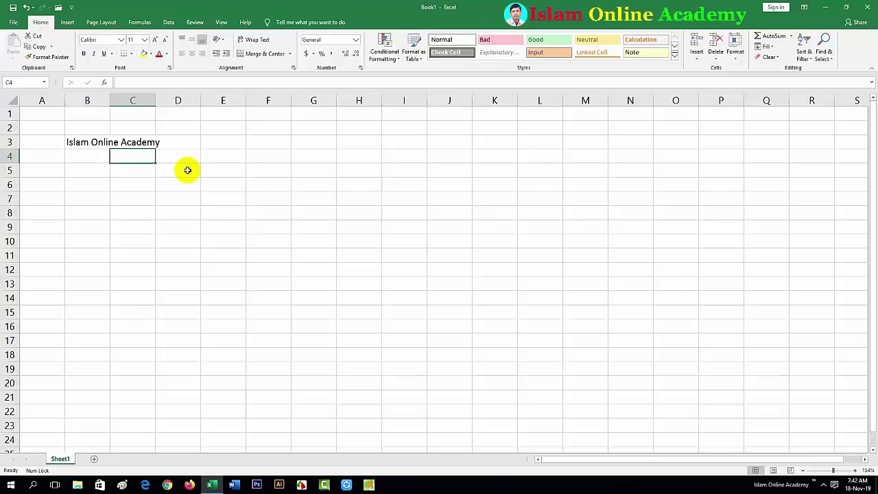
{"action": "left_click", "coordinate": [13, 23]}
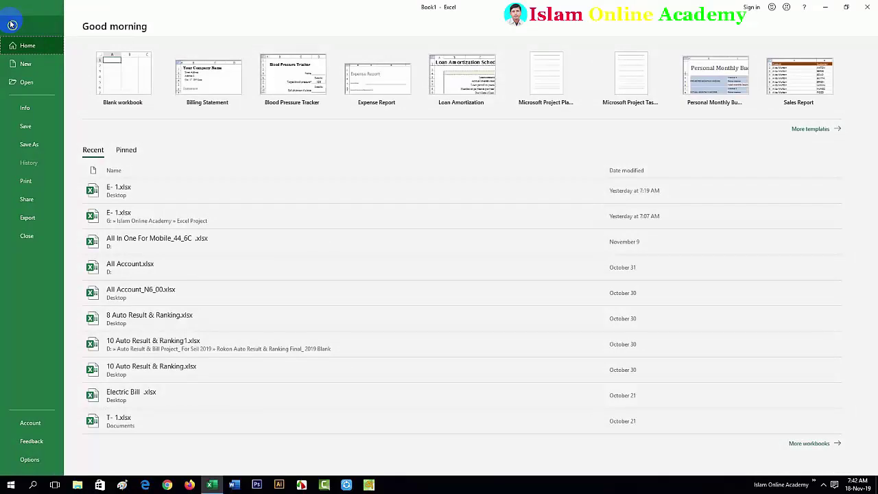
{"action": "left_click", "coordinate": [26, 129]}
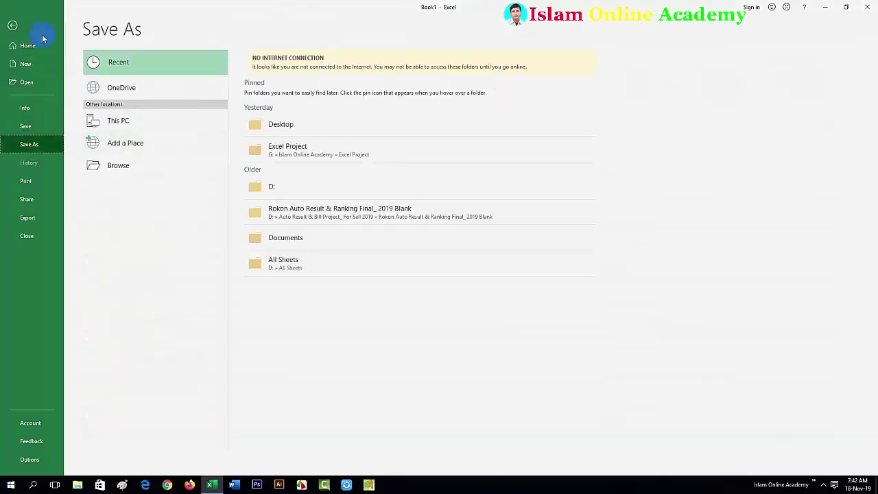
{"action": "left_click", "coordinate": [13, 27]}
{"action": "key", "text": "ctrl+s"}
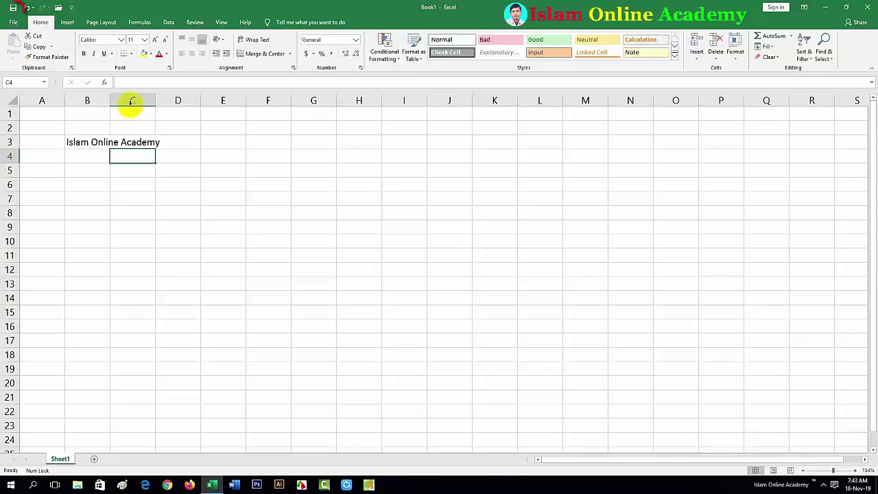
{"action": "left_click", "coordinate": [13, 9]}
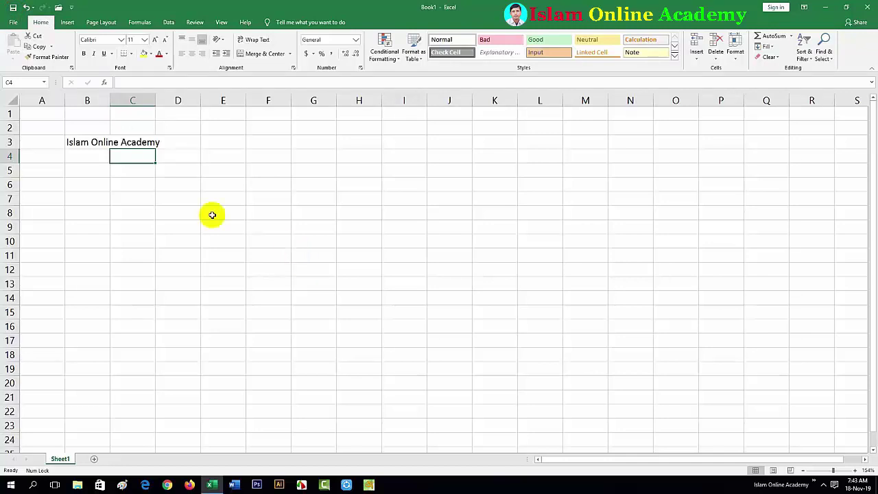
Start saving the workbook and choose the Desktop as its save location.
{"action": "left_click", "coordinate": [13, 22]}
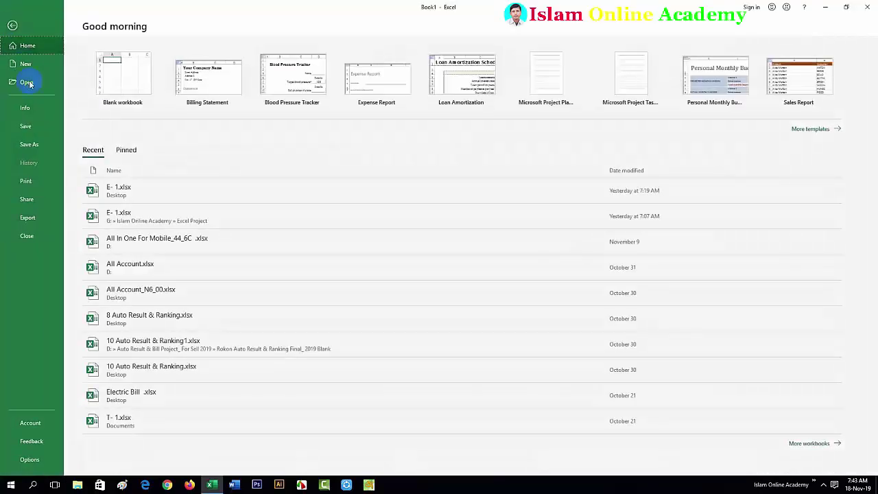
{"action": "left_click", "coordinate": [28, 126]}
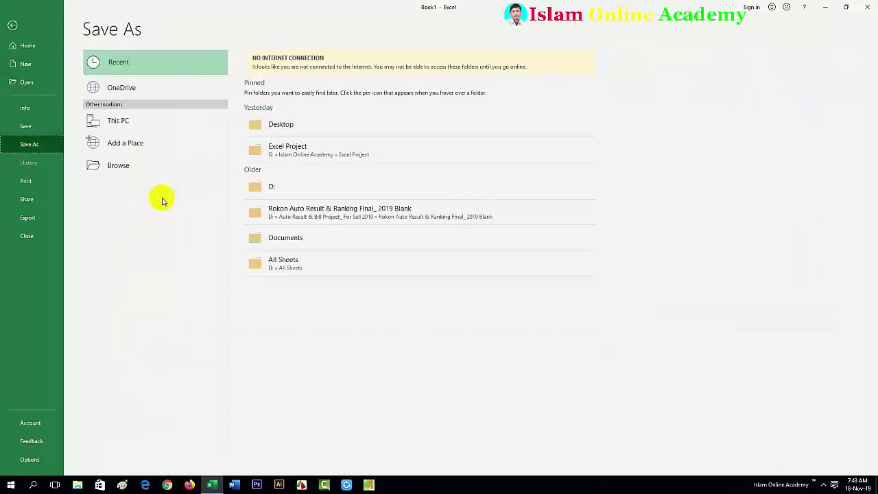
{"action": "left_click", "coordinate": [117, 168]}
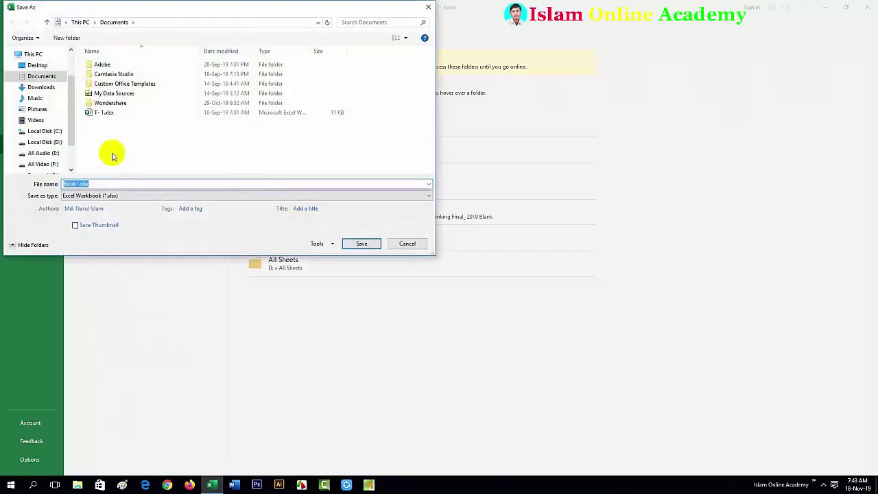
{"action": "left_click_drag", "start_coordinate": [72, 129], "coordinate": [71, 96]}
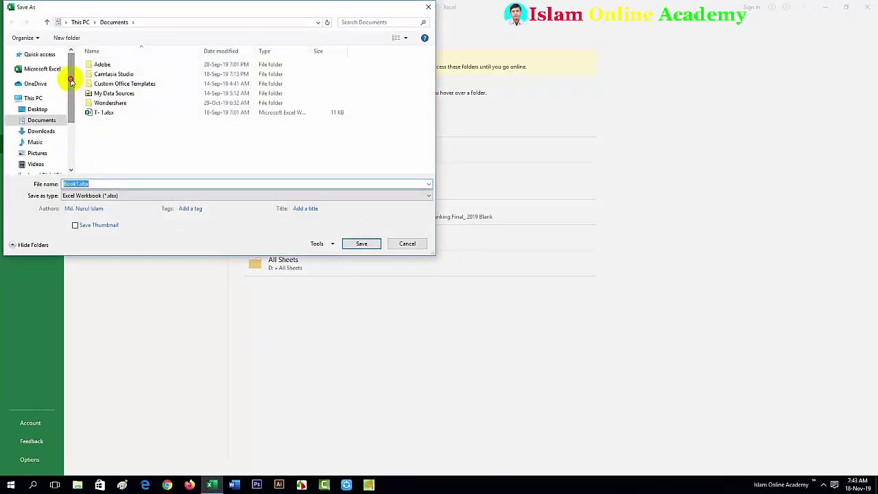
{"action": "left_click", "coordinate": [38, 110]}
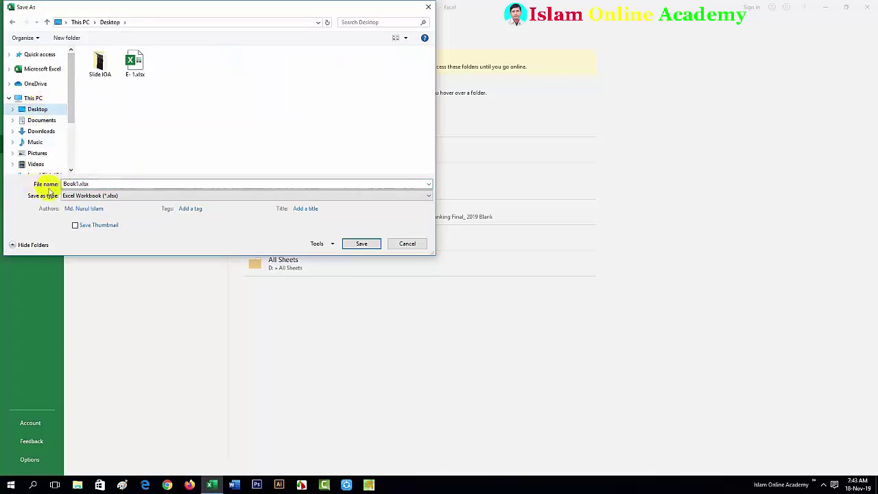
Name the workbook Start.xlsx and save it as an Excel Workbook.
{"action": "left_click", "coordinate": [78, 184]}
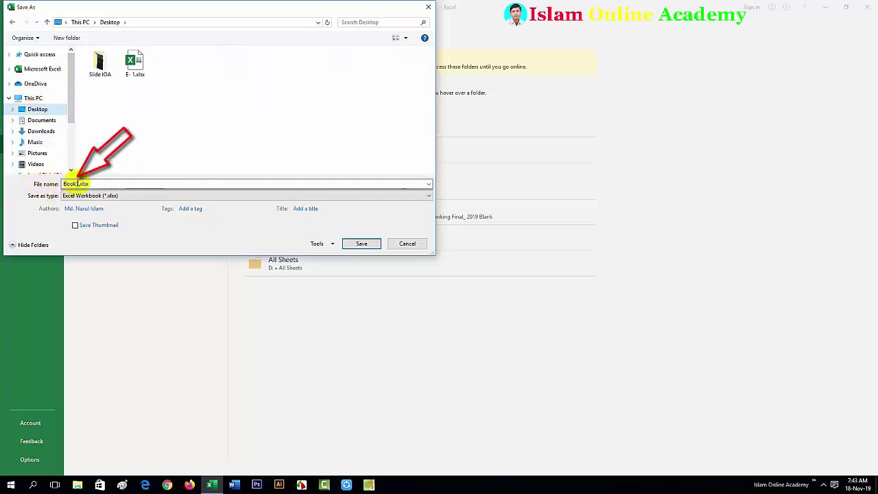
{"action": "double_click", "coordinate": [78, 184]}
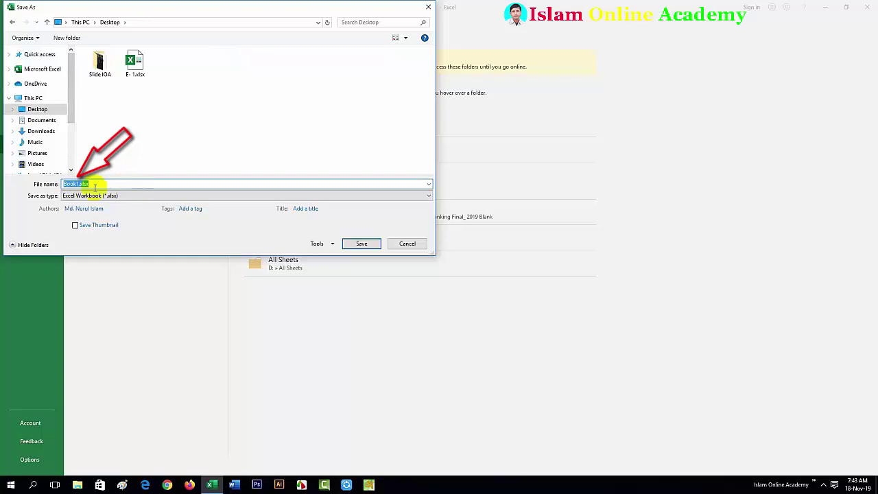
{"action": "left_click", "coordinate": [77, 183]}
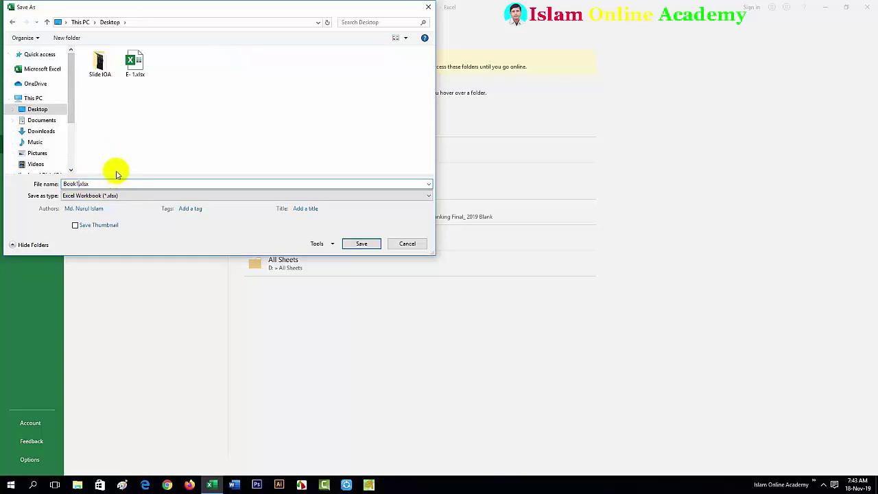
{"action": "key", "text": "BackSpace"}
{"action": "key", "text": "BackSpace"}
{"action": "key", "text": "BackSpace"}
{"action": "key", "text": "BackSpace"}
{"action": "key", "text": "BackSpace"}
{"action": "type", "text": "Sl"}
{"action": "type", "text": "art"}
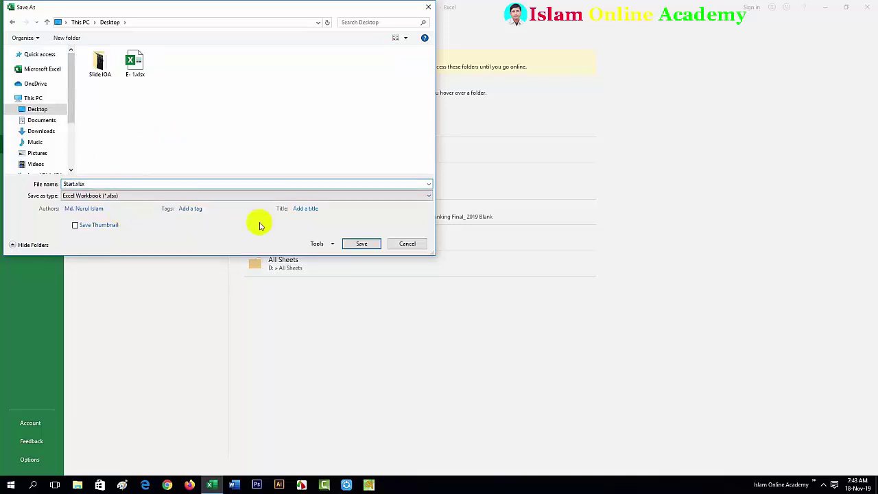
{"action": "left_click", "coordinate": [360, 244]}
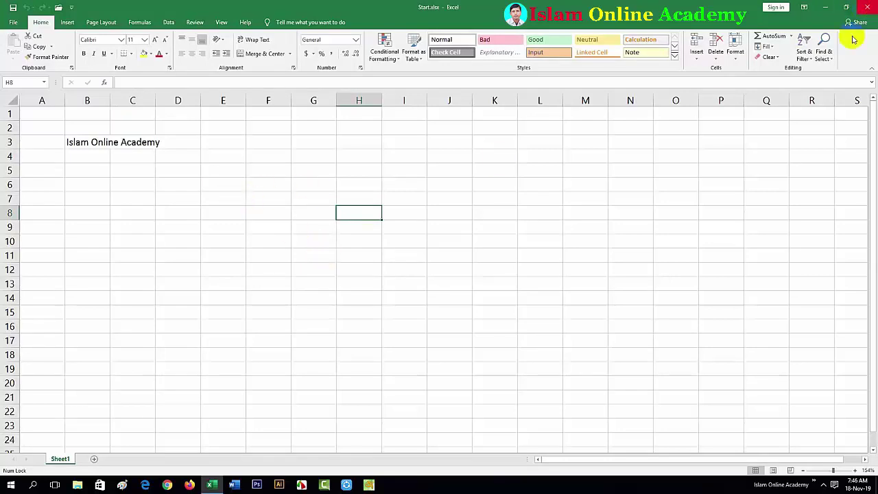
{"action": "left_click", "coordinate": [441, 168]}
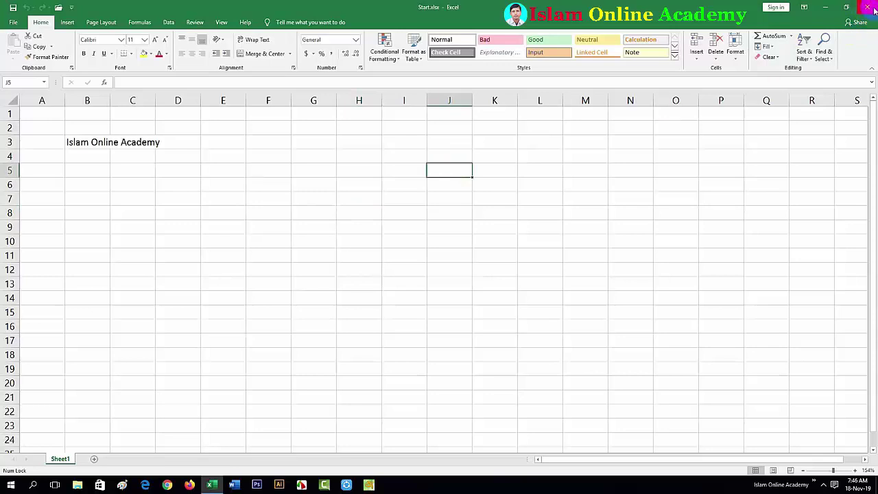
{"action": "left_click", "coordinate": [686, 143]}
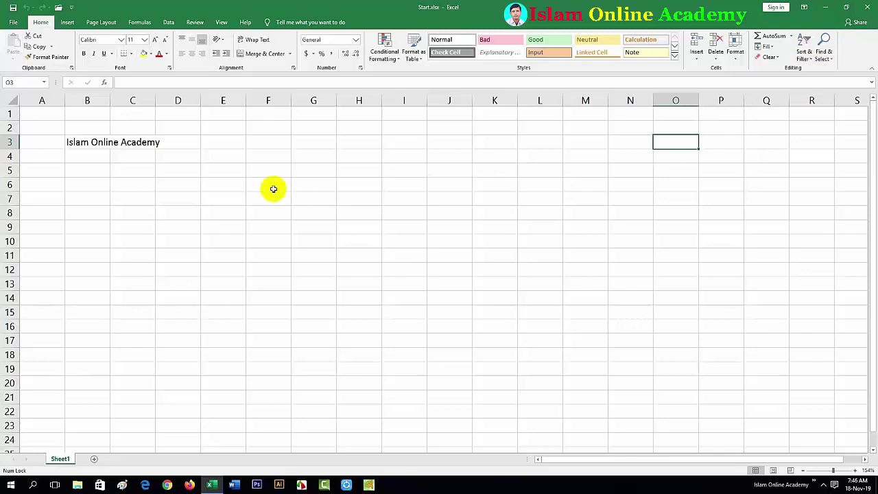
{"action": "left_click", "coordinate": [175, 167]}
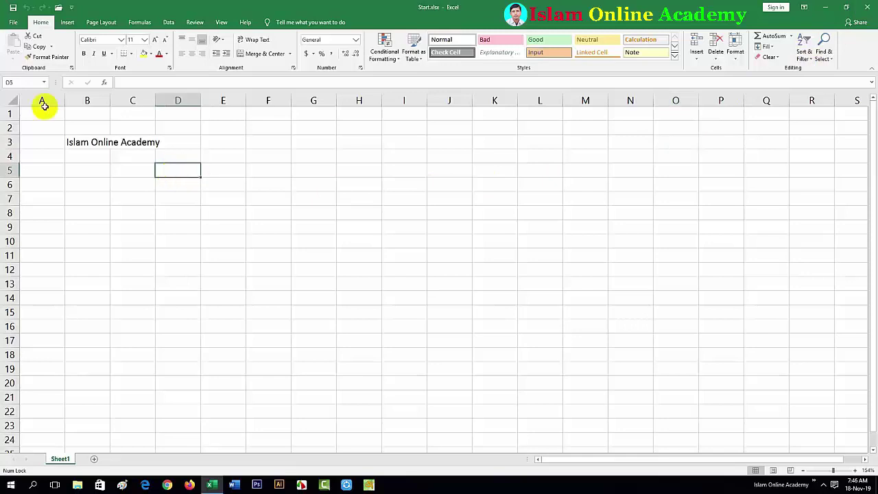
Close the Start.xlsx workbook while keeping the program running.
{"action": "left_click", "coordinate": [13, 24]}
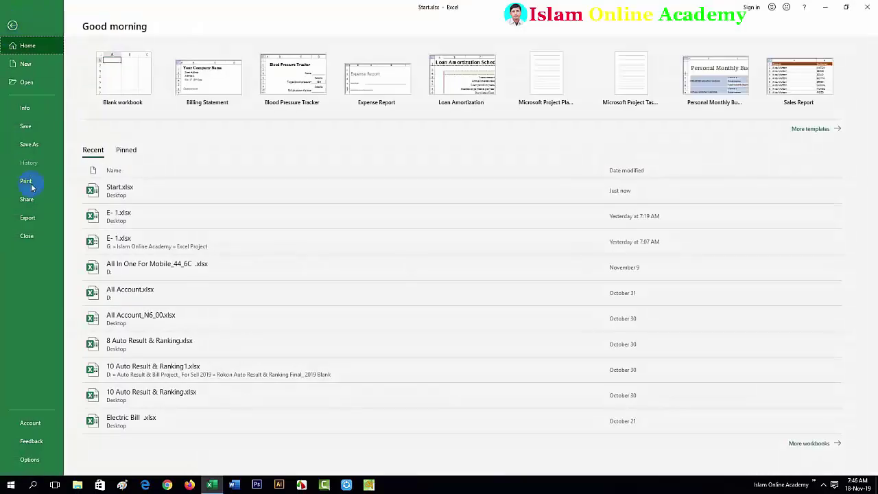
{"action": "left_click", "coordinate": [26, 236]}
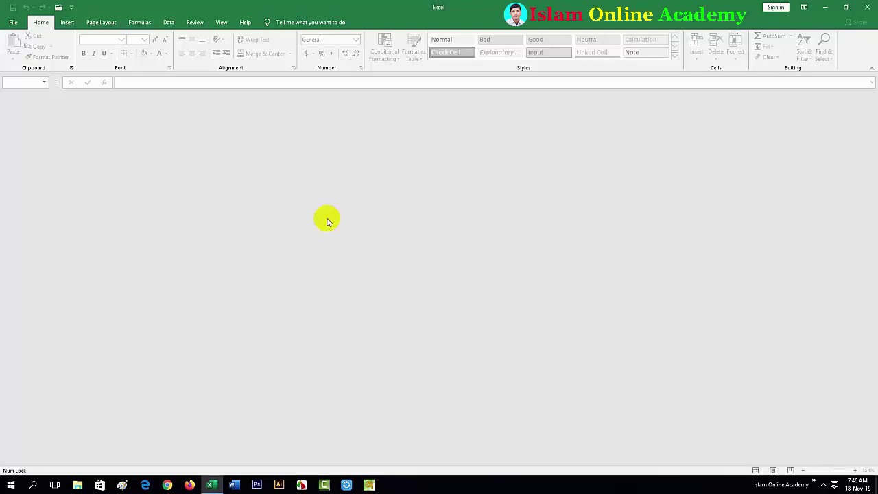
Reopen the Start.xlsx workbook by browsing to the Desktop folder.
{"action": "left_click", "coordinate": [15, 25]}
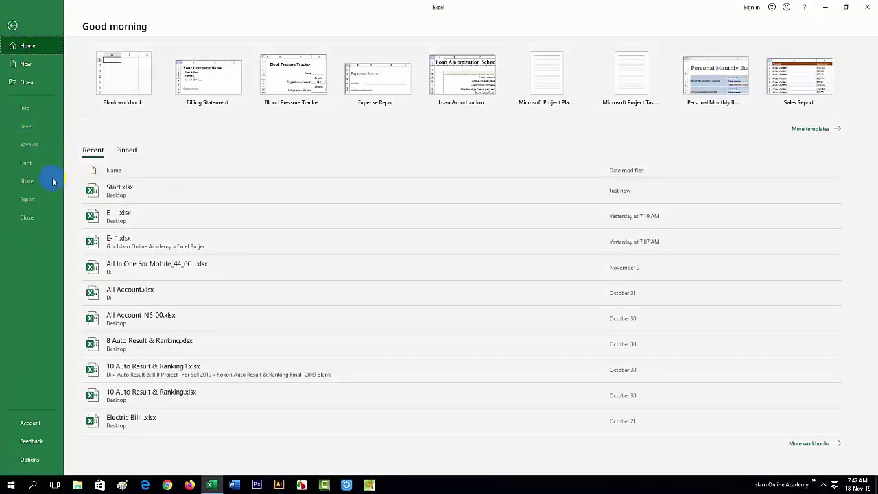
{"action": "left_click", "coordinate": [50, 83]}
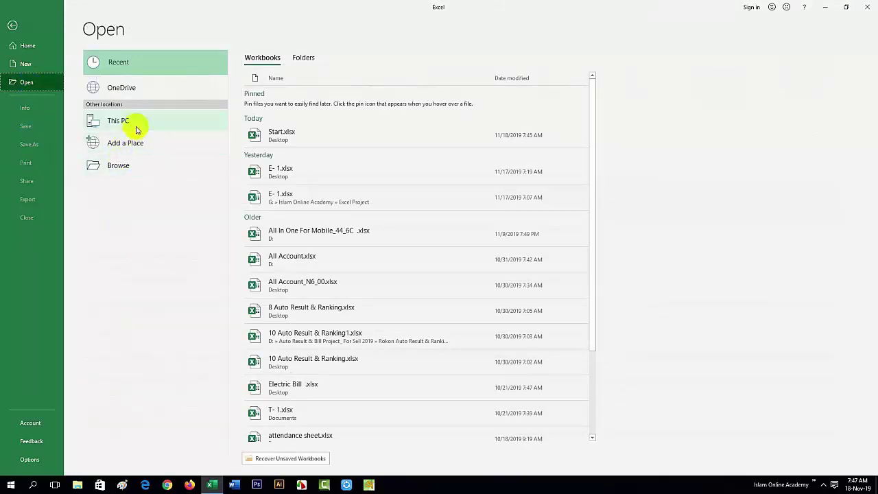
{"action": "left_click", "coordinate": [120, 168]}
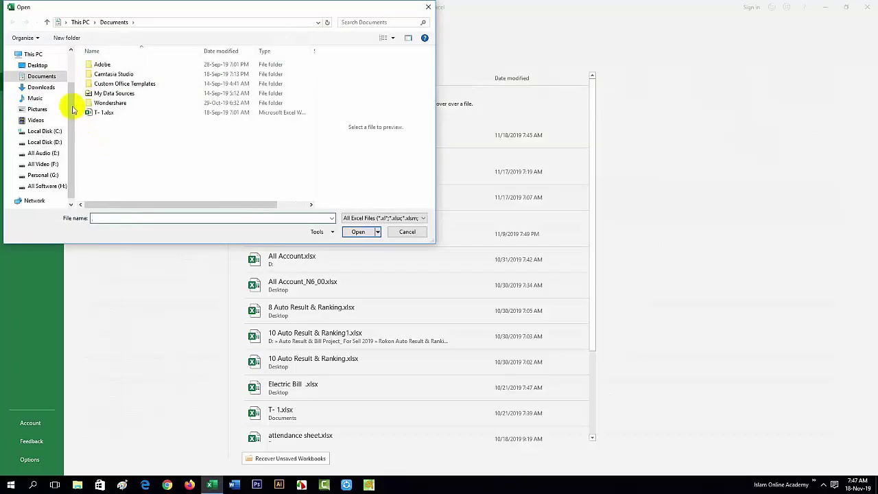
{"action": "left_click", "coordinate": [38, 65]}
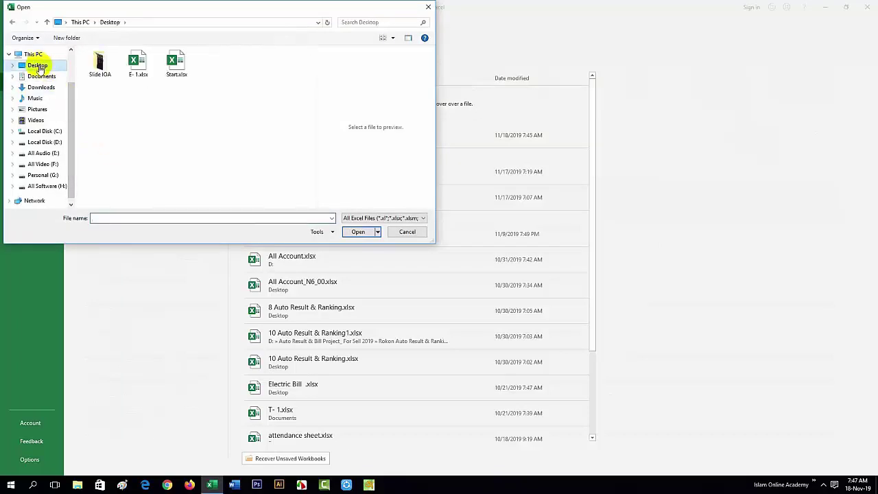
{"action": "left_click", "coordinate": [176, 75]}
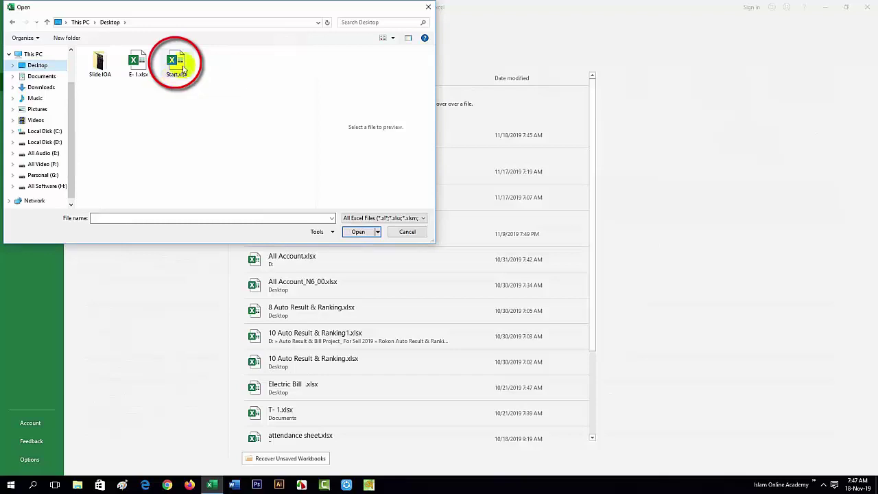
{"action": "left_click", "coordinate": [357, 233]}
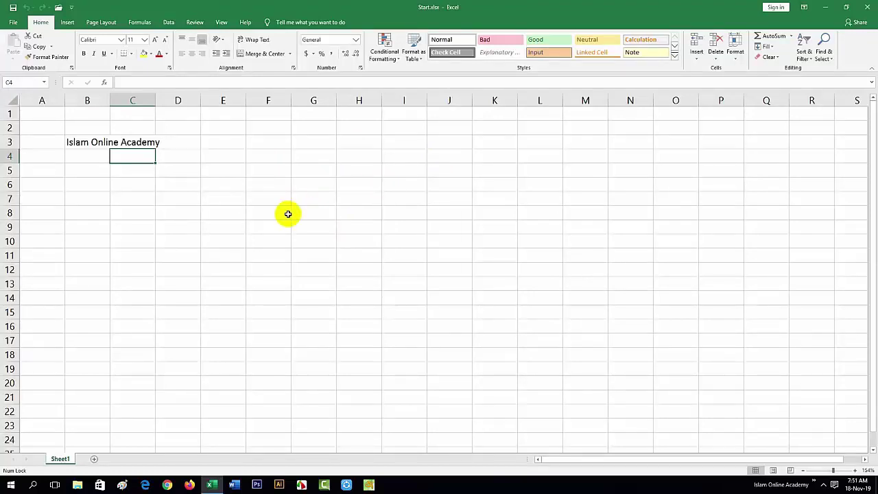
Close Excel completely and refresh the Windows desktop.
{"action": "key", "text": "ctrl+o"}
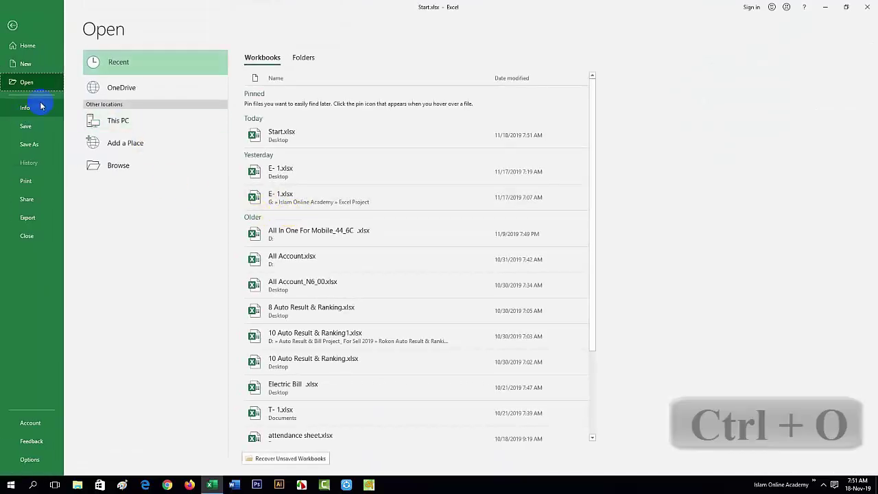
{"action": "left_click", "coordinate": [11, 26]}
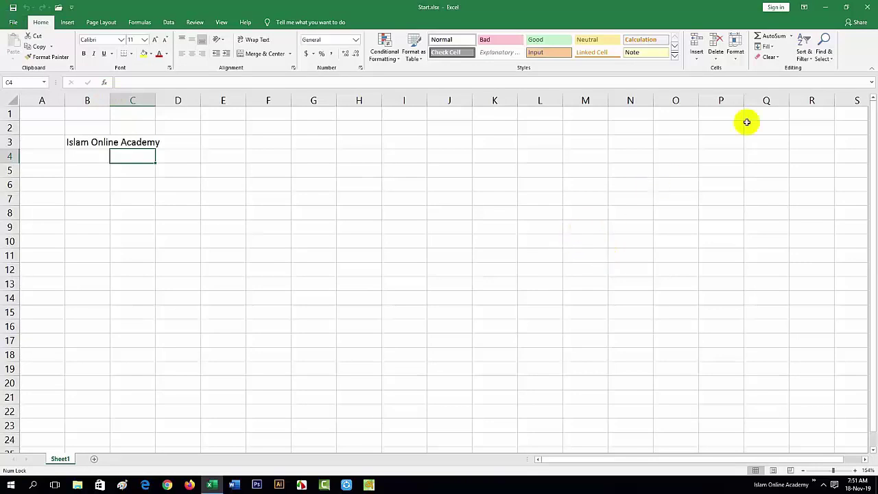
{"action": "left_click", "coordinate": [869, 6]}
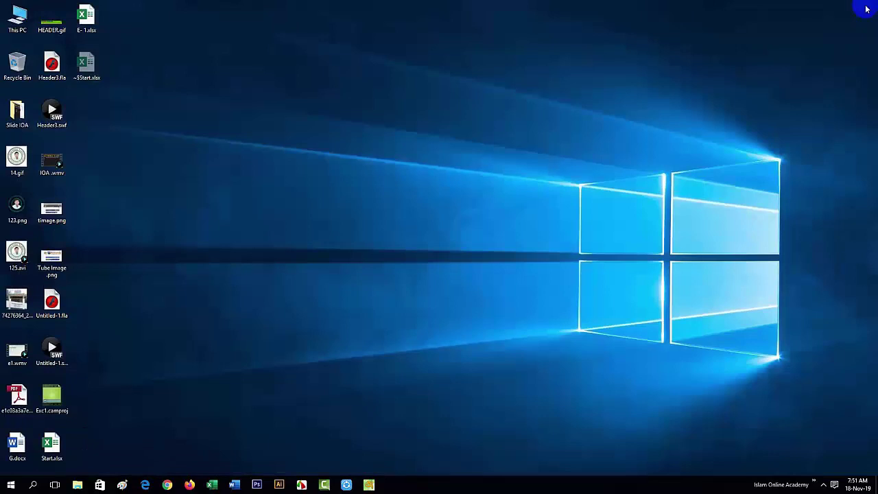
{"action": "right_click", "coordinate": [462, 180]}
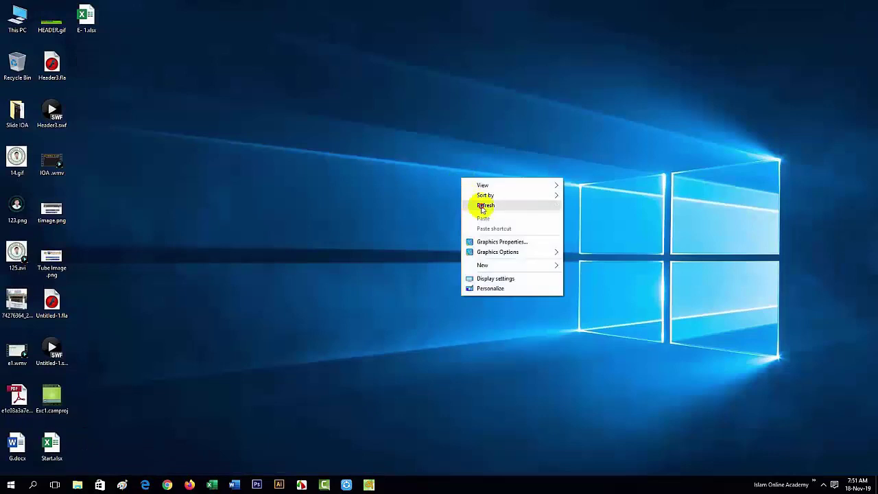
{"action": "left_click", "coordinate": [480, 206]}
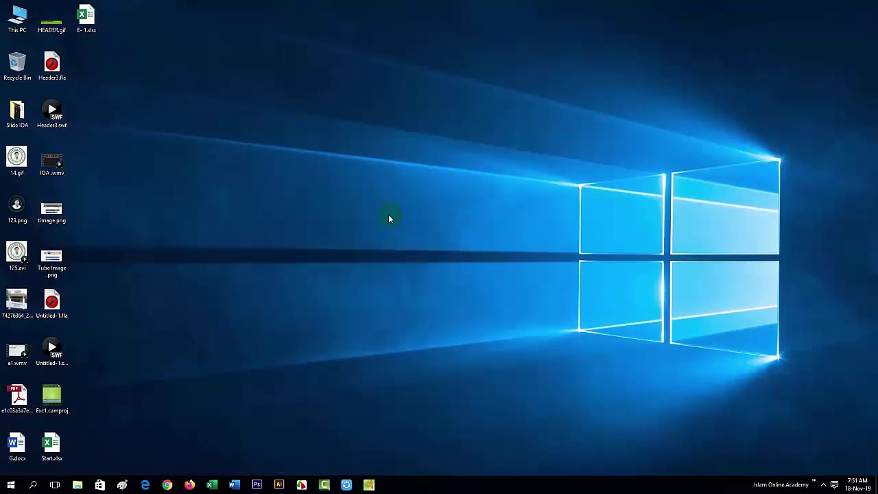
Open the Start.xlsx workbook directly from the Windows desktop.
{"action": "left_click", "coordinate": [49, 449]}
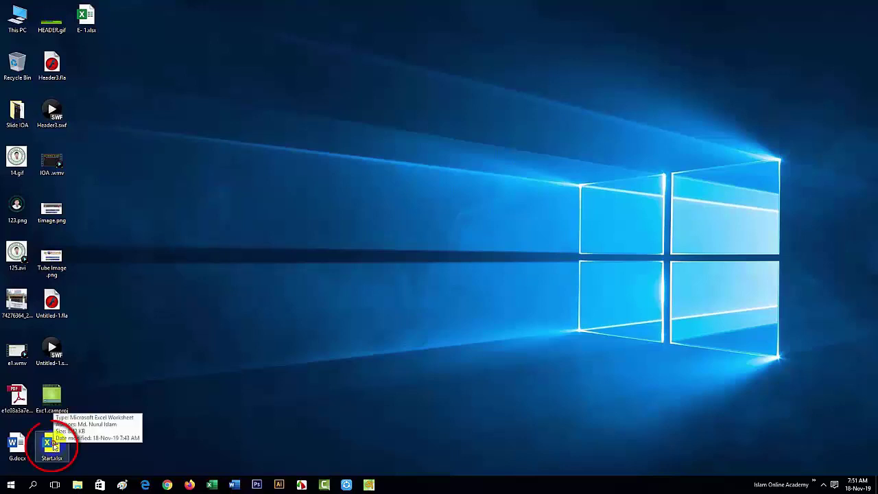
{"action": "double_click", "coordinate": [53, 444]}
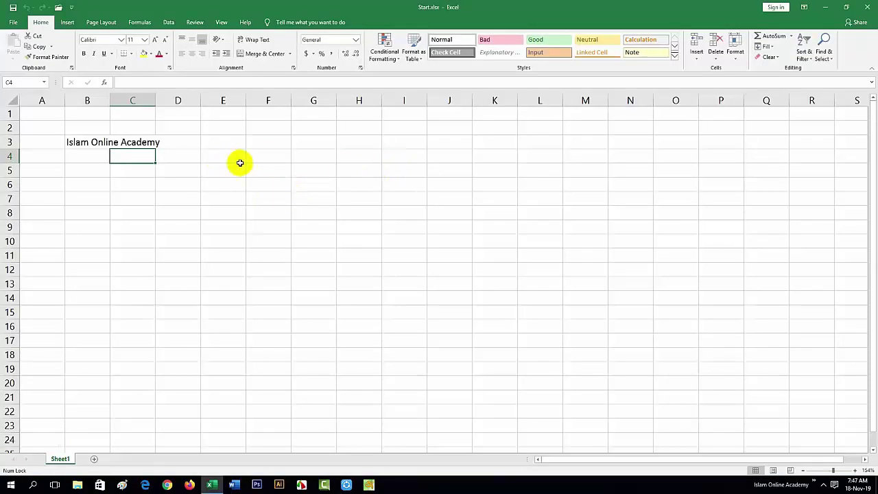
Examine the workbook file-management options, including the new-workbook templates, the recent workbooks and the workbook information.
{"action": "left_click", "coordinate": [12, 22]}
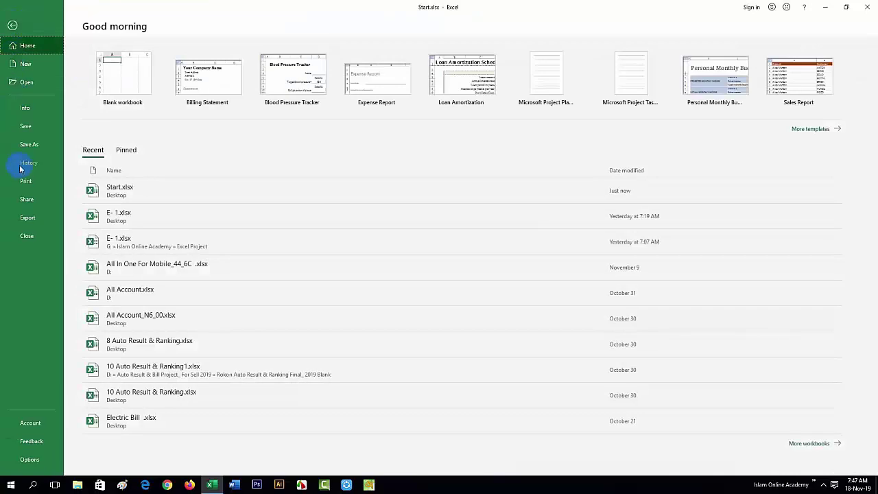
{"action": "left_click", "coordinate": [24, 64]}
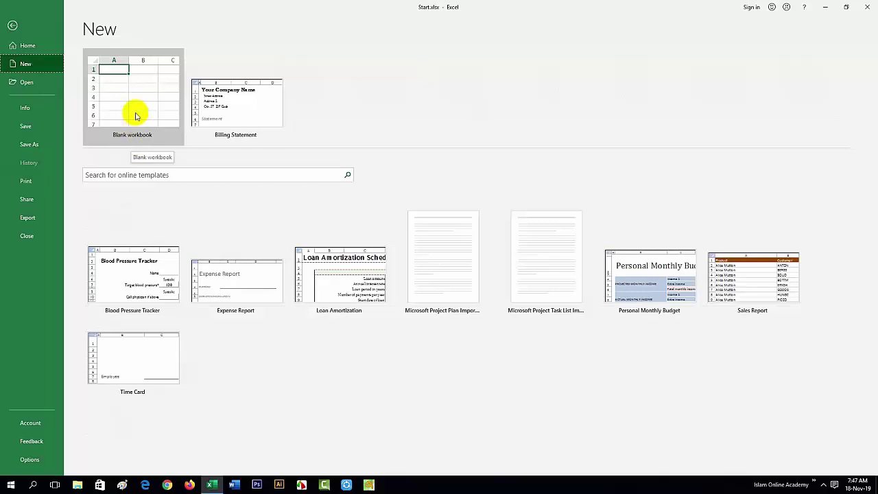
{"action": "left_click", "coordinate": [12, 27]}
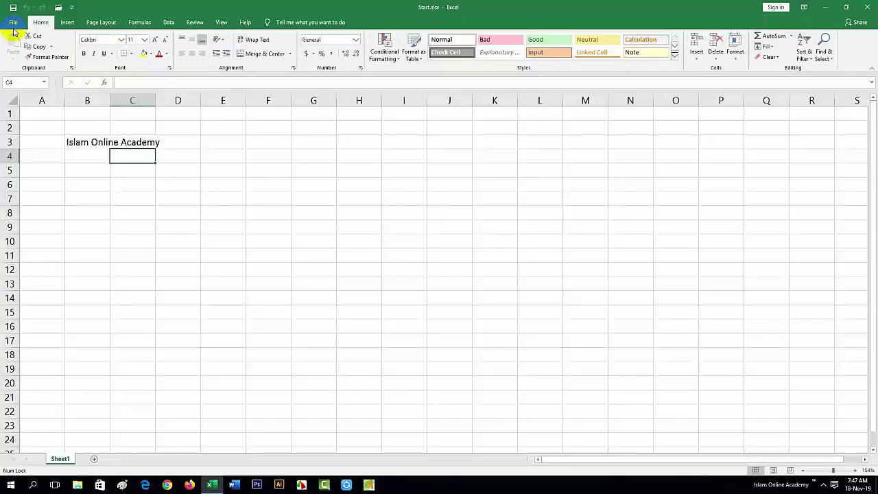
{"action": "left_click", "coordinate": [265, 183]}
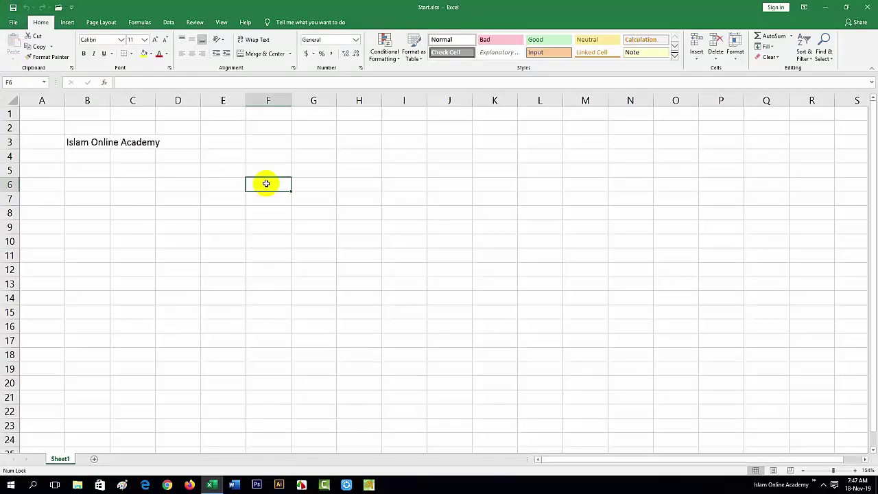
{"action": "left_click", "coordinate": [11, 23]}
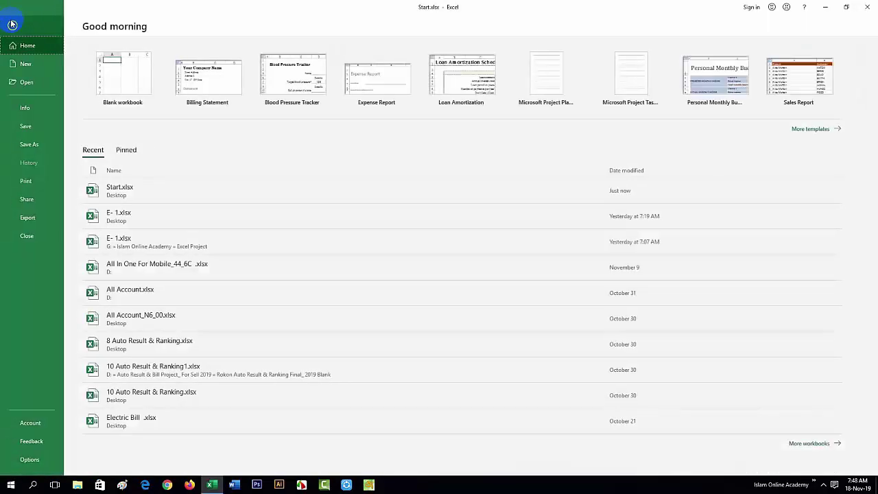
{"action": "left_click", "coordinate": [11, 24]}
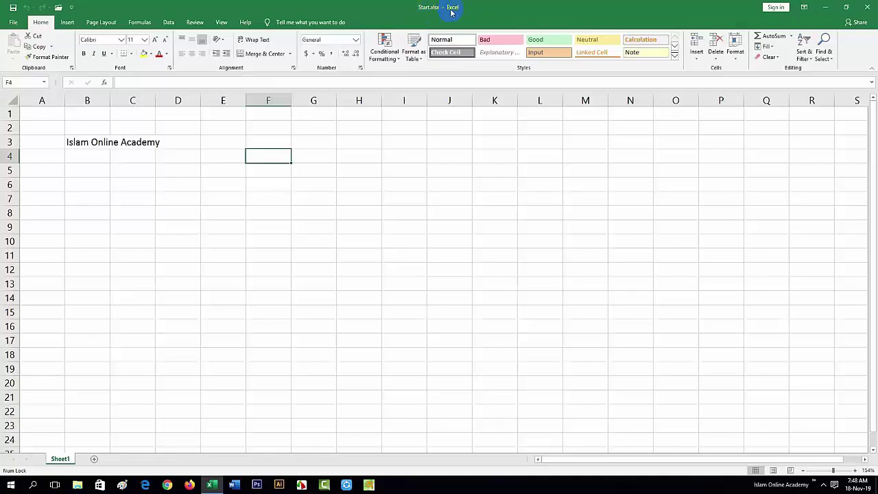
{"action": "left_click", "coordinate": [123, 167]}
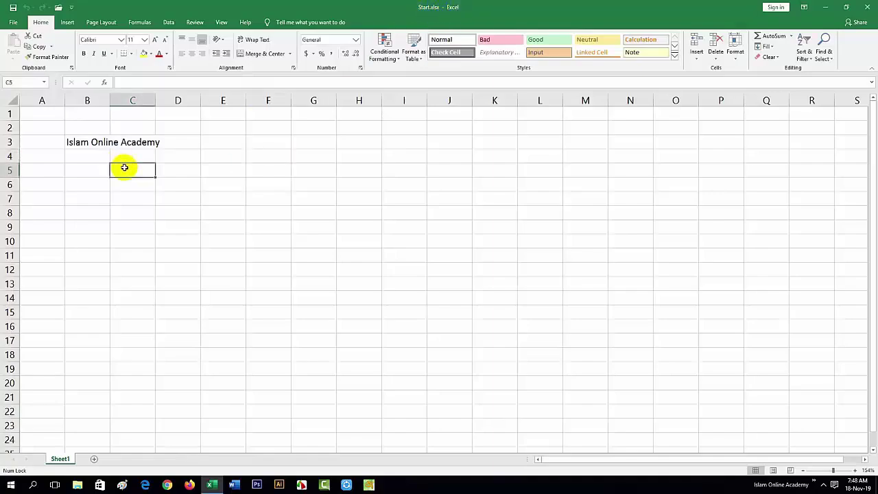
{"action": "left_click", "coordinate": [13, 22]}
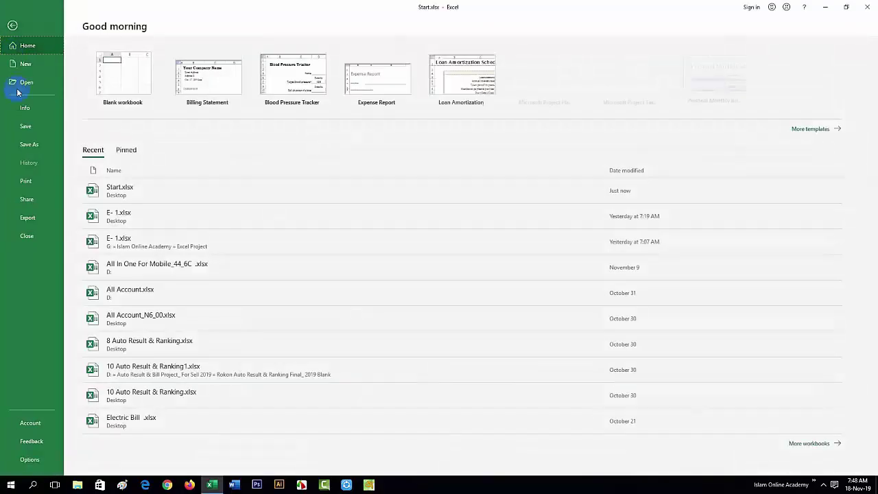
{"action": "left_click", "coordinate": [26, 110]}
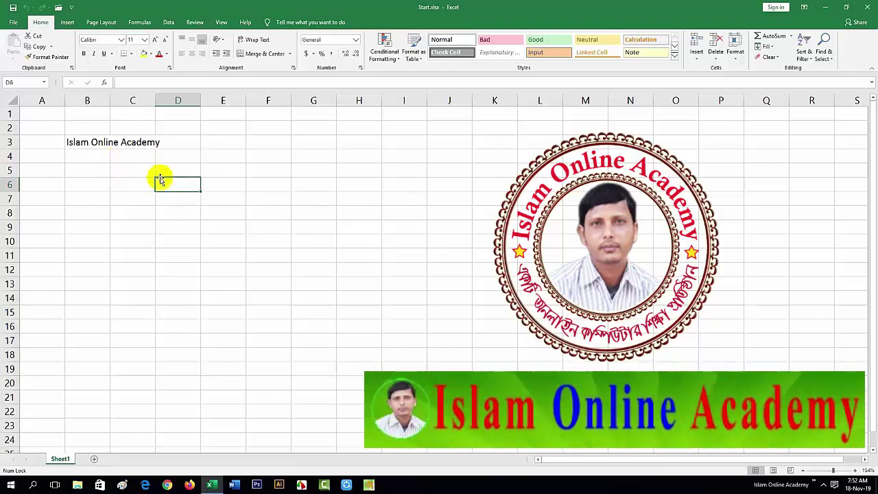
{"action": "left_click", "coordinate": [73, 166]}
{"action": "left_click", "coordinate": [78, 190]}
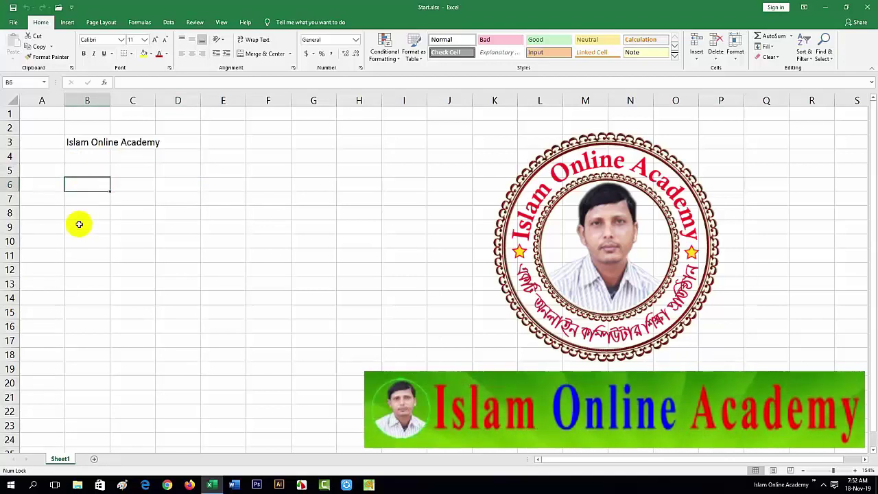
{"action": "left_click", "coordinate": [79, 223]}
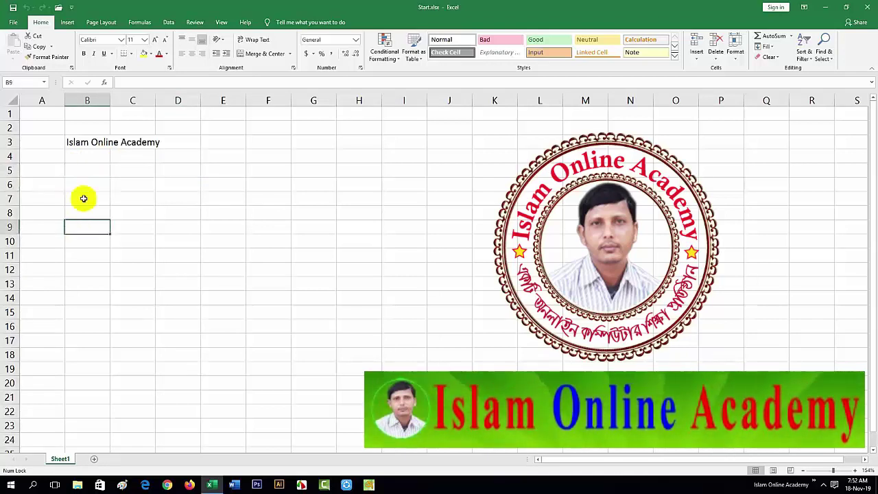
{"action": "left_click", "coordinate": [125, 171]}
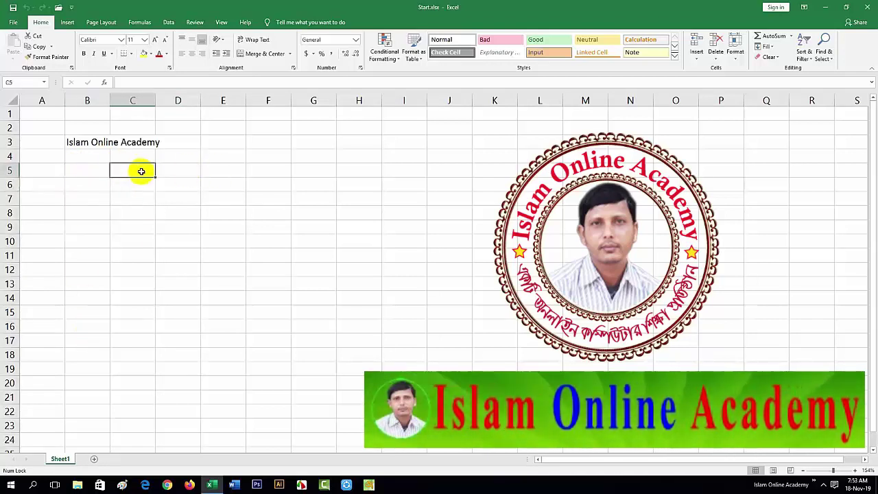
{"action": "left_click", "coordinate": [147, 199]}
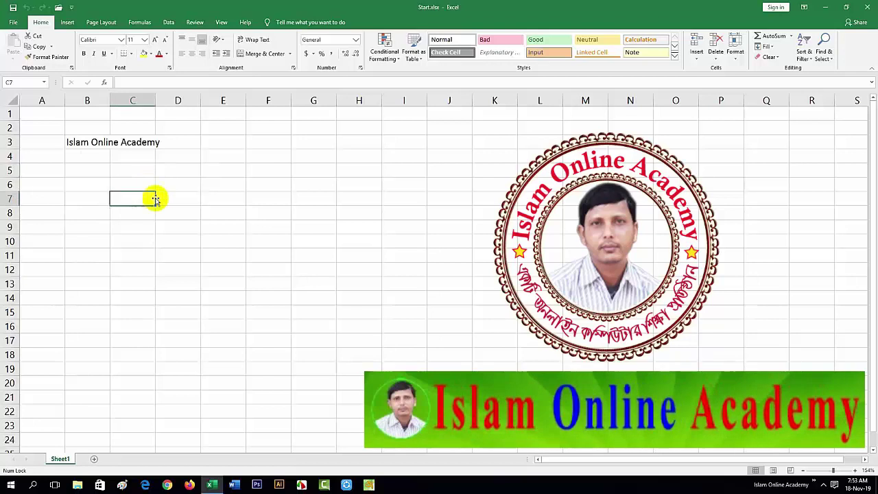
{"action": "left_click", "coordinate": [122, 227]}
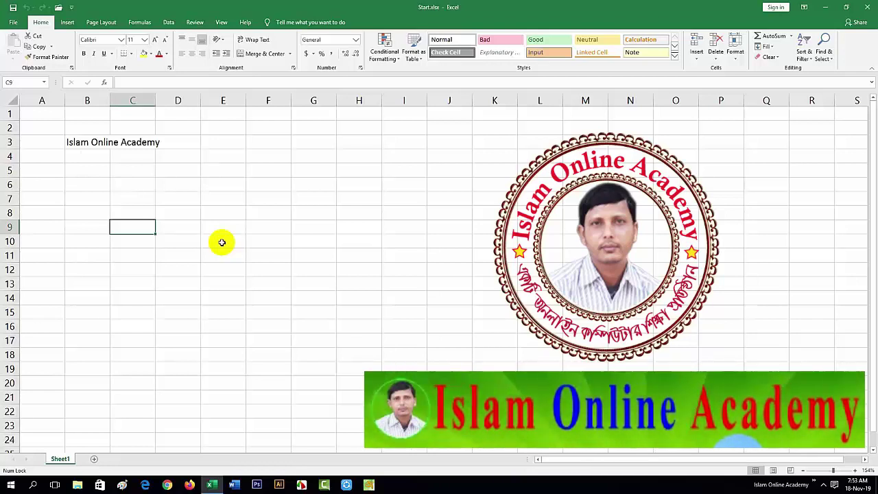
{"action": "left_click", "coordinate": [133, 166]}
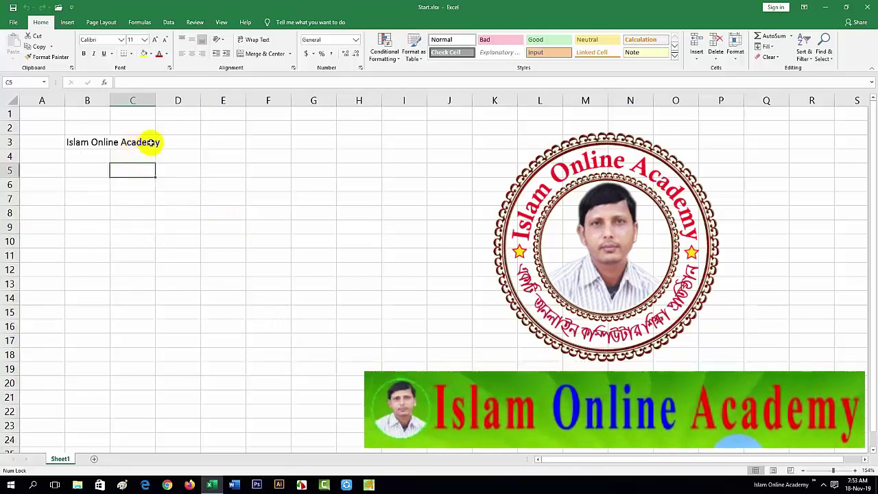
Change the text in cell B3 to "Islam Online Education".
{"action": "double_click", "coordinate": [150, 142]}
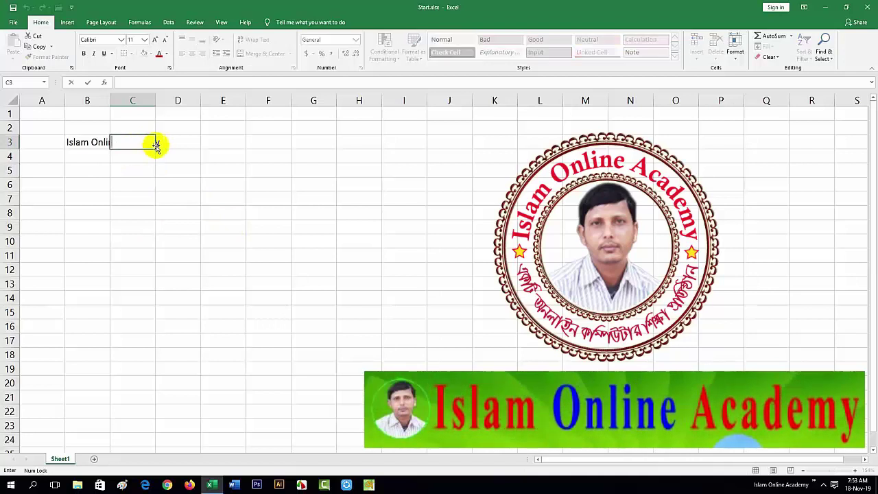
{"action": "left_click", "coordinate": [77, 142]}
{"action": "key", "text": "F2"}
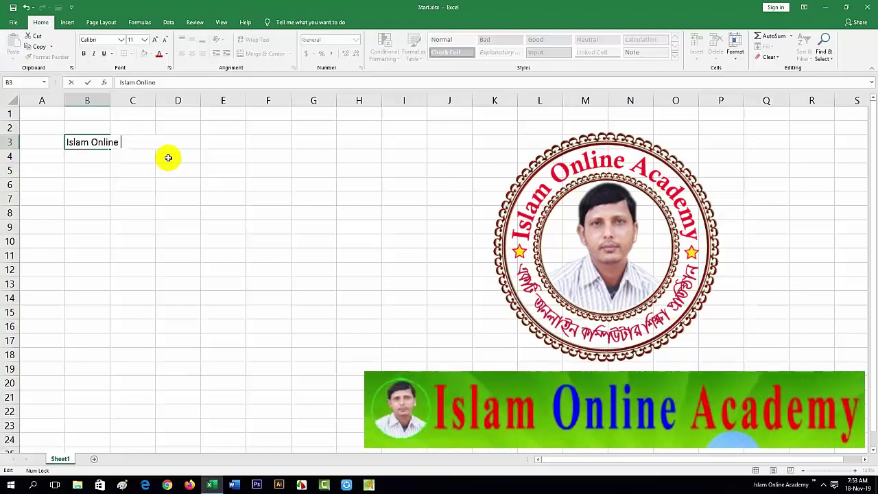
{"action": "type", "text": "Educa"}
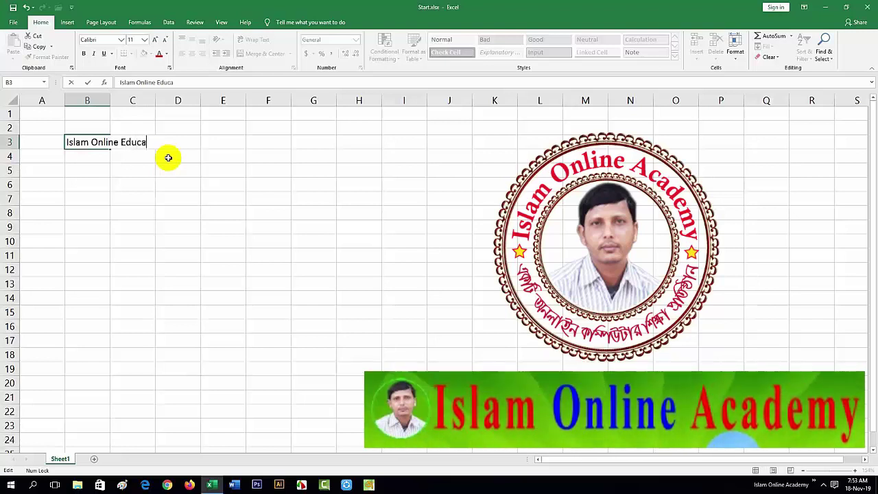
{"action": "type", "text": "tion"}
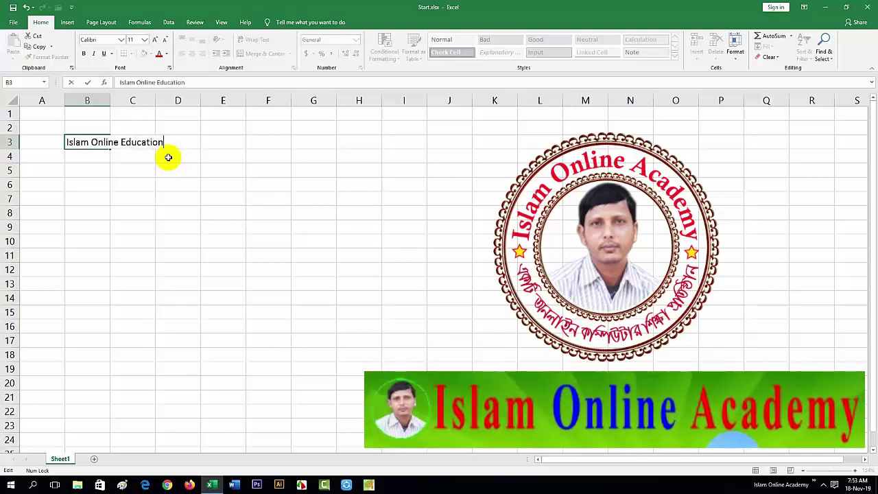
{"action": "left_click", "coordinate": [190, 209]}
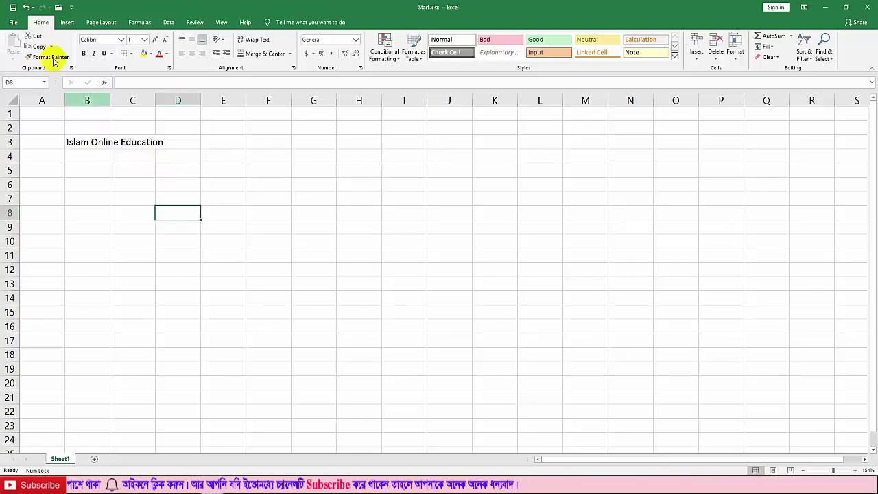
Save the edited workbook as a separate copy named Start1.xlsx on the Desktop.
{"action": "left_click", "coordinate": [12, 24]}
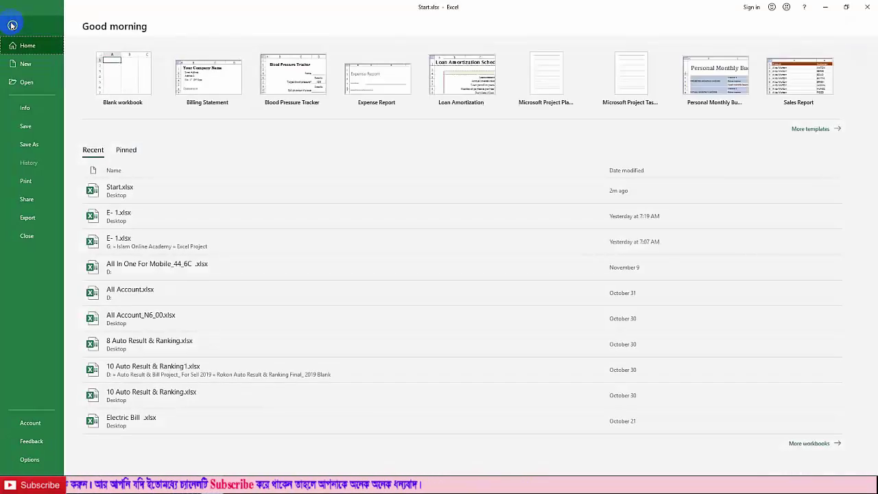
{"action": "left_click", "coordinate": [31, 145]}
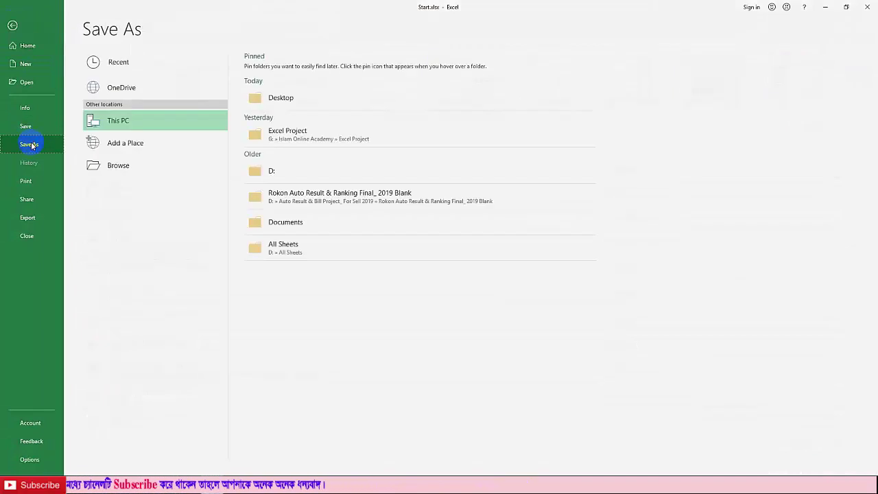
{"action": "left_click", "coordinate": [288, 100]}
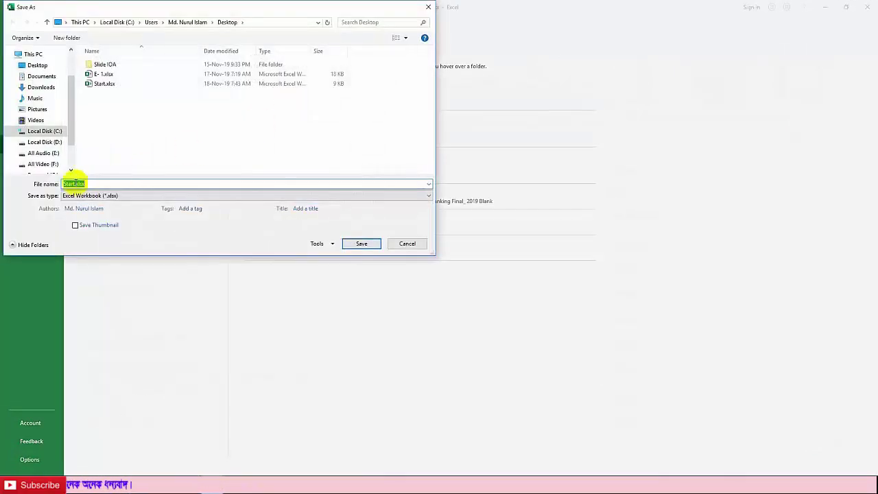
{"action": "left_click", "coordinate": [75, 182]}
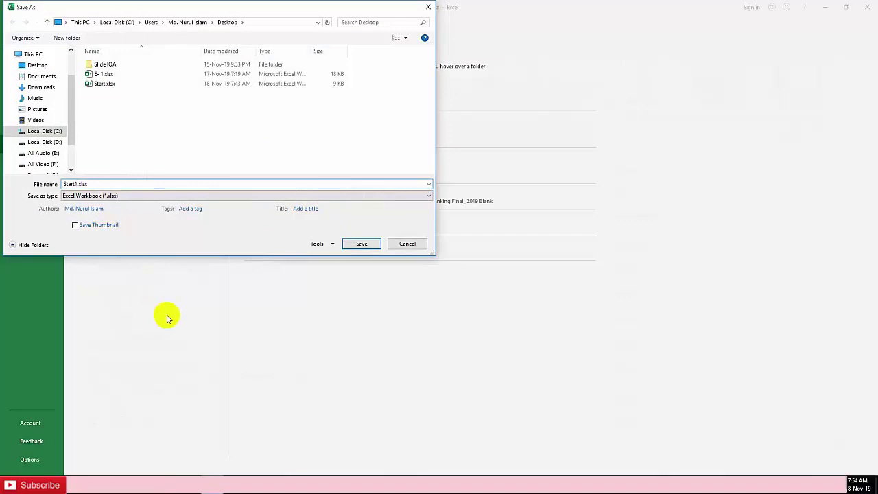
{"action": "left_click", "coordinate": [361, 245]}
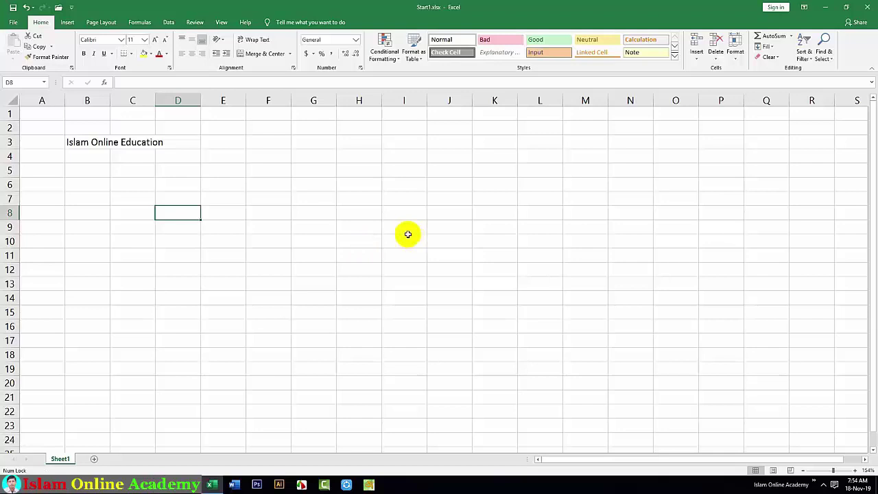
Open the original Start.xlsx from the recent workbooks to compare its text with the Start1.xlsx copy.
{"action": "left_click", "coordinate": [202, 185]}
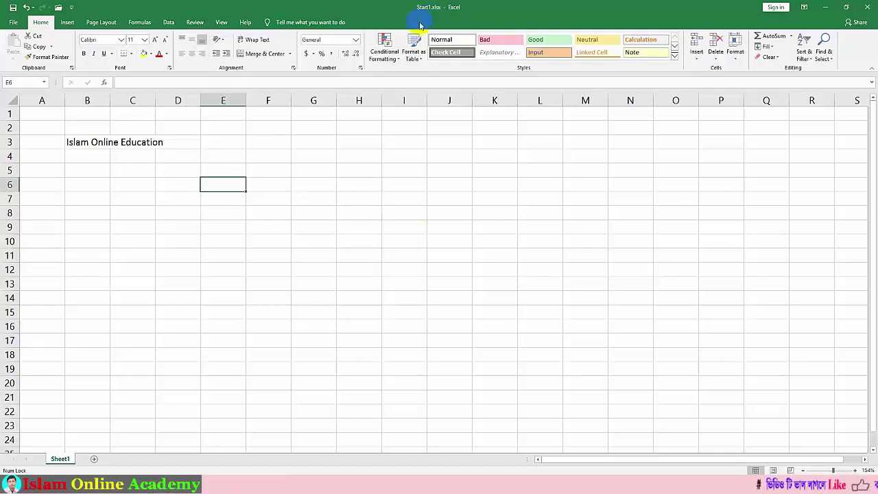
{"action": "left_click", "coordinate": [129, 156]}
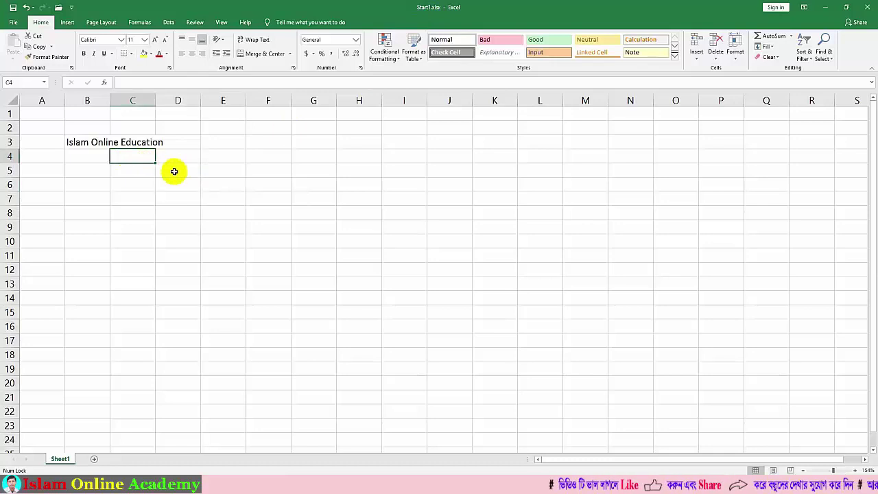
{"action": "left_click", "coordinate": [10, 23]}
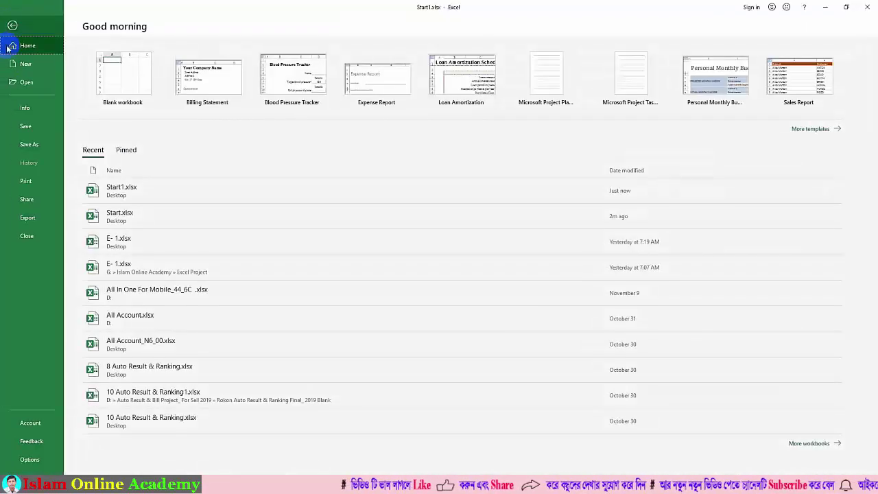
{"action": "left_click", "coordinate": [29, 84]}
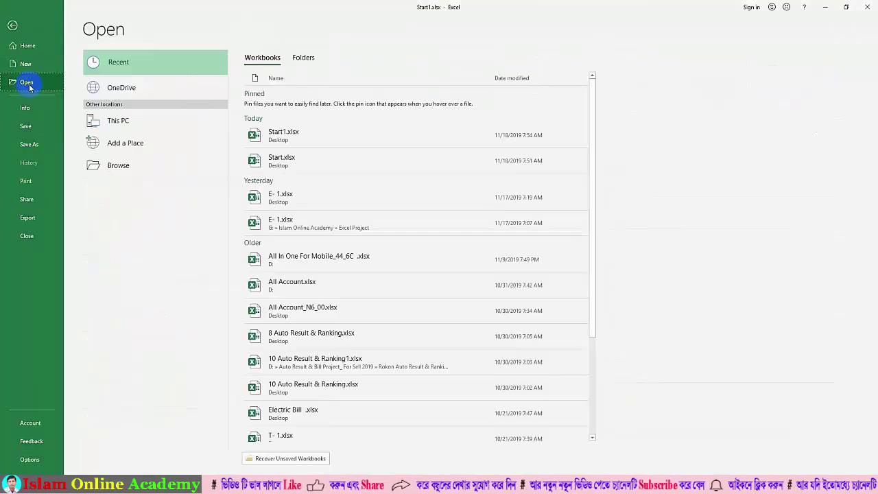
{"action": "left_click", "coordinate": [283, 163]}
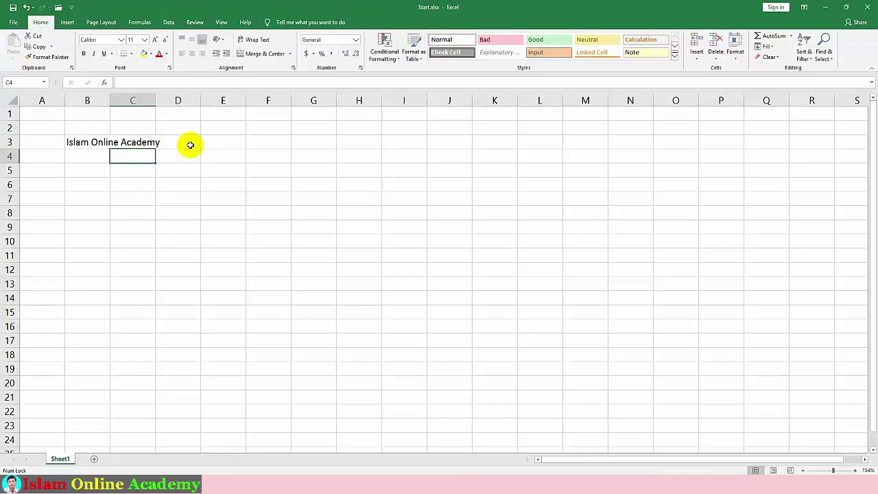
{"action": "left_click", "coordinate": [11, 22]}
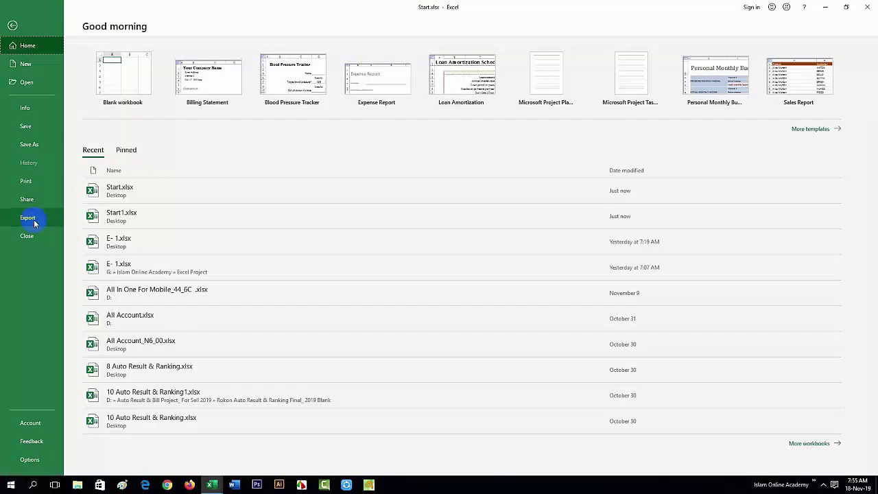
{"action": "left_click", "coordinate": [12, 26]}
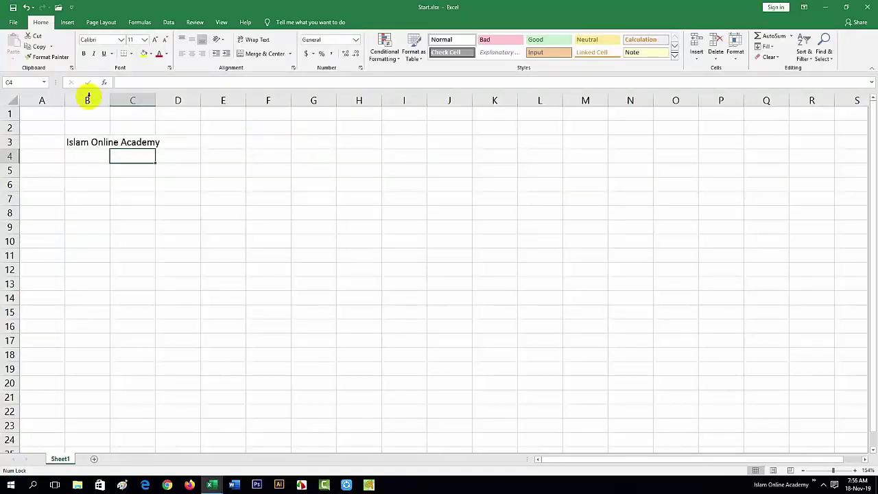
{"action": "left_click", "coordinate": [13, 22]}
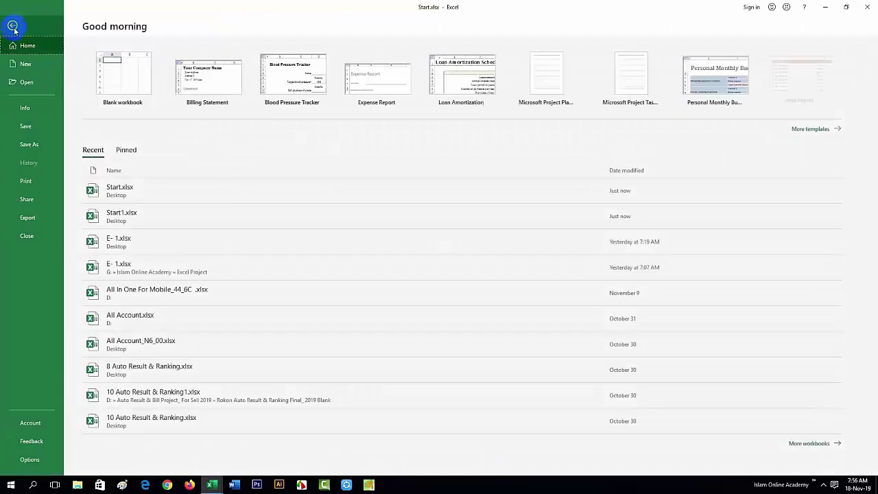
Set up an export of the workbook as another file type, named Start3 on the Desktop, in PDF format.
{"action": "left_click", "coordinate": [28, 218]}
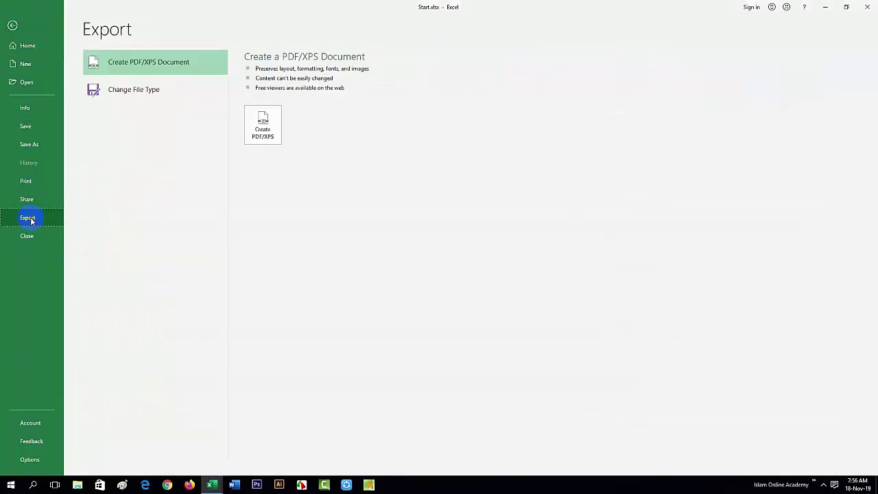
{"action": "left_click", "coordinate": [133, 96]}
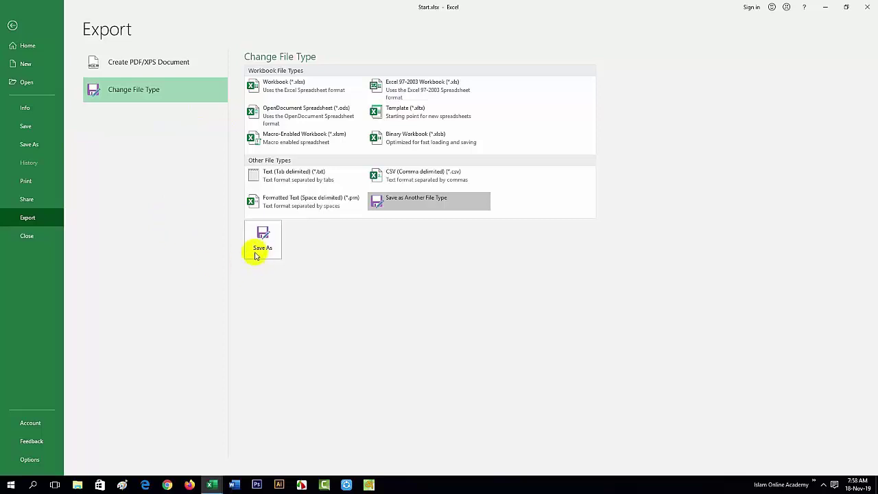
{"action": "left_click", "coordinate": [41, 152]}
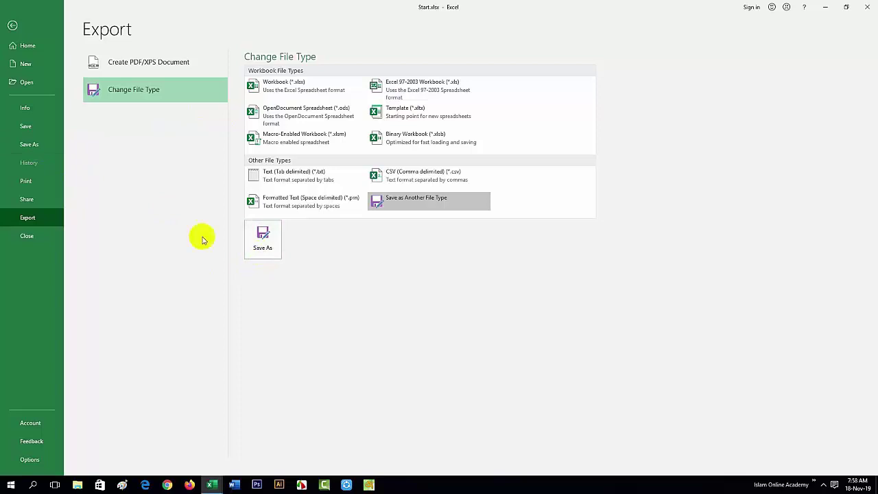
{"action": "left_click", "coordinate": [260, 244]}
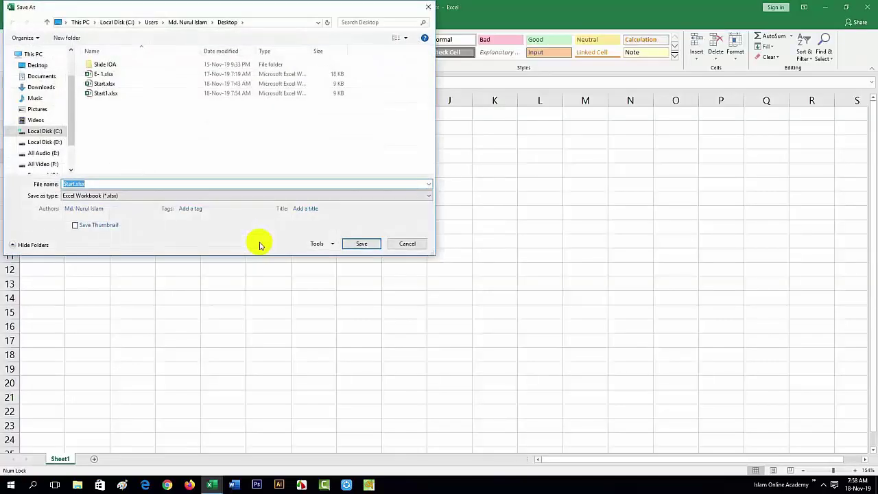
{"action": "left_click", "coordinate": [73, 183]}
{"action": "type", "text": "3"}
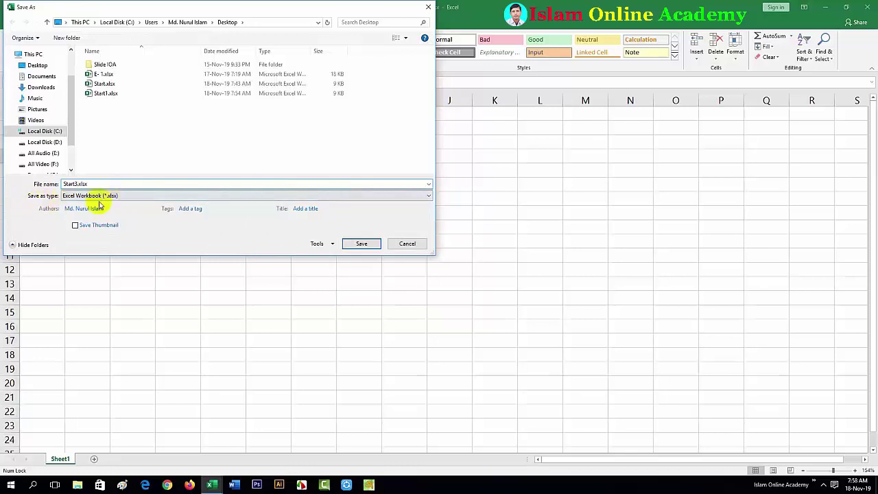
{"action": "left_click", "coordinate": [430, 197]}
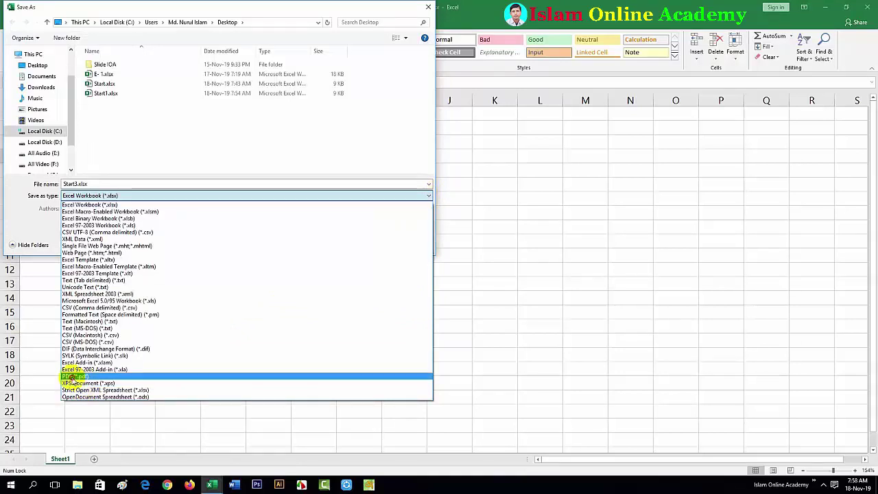
{"action": "left_click", "coordinate": [74, 376]}
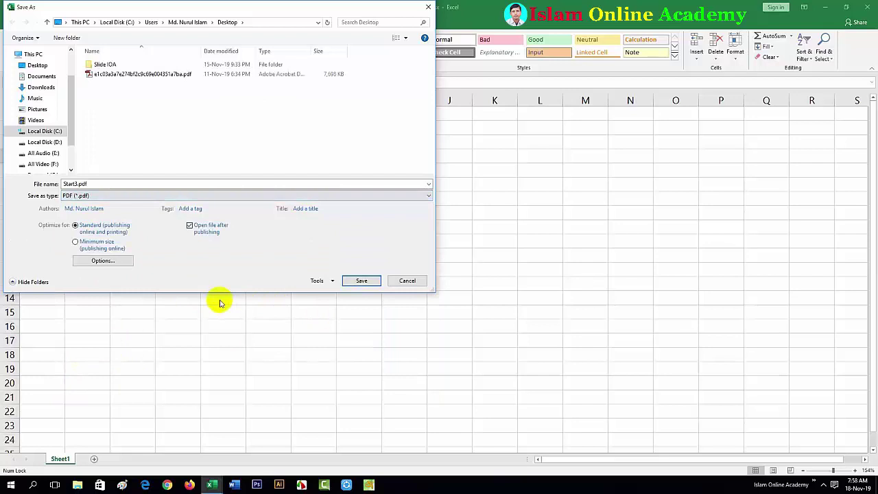
Publish Start3.pdf with the page range limited to page 1 to 1, and close the PDF after viewing it.
{"action": "left_click", "coordinate": [103, 261]}
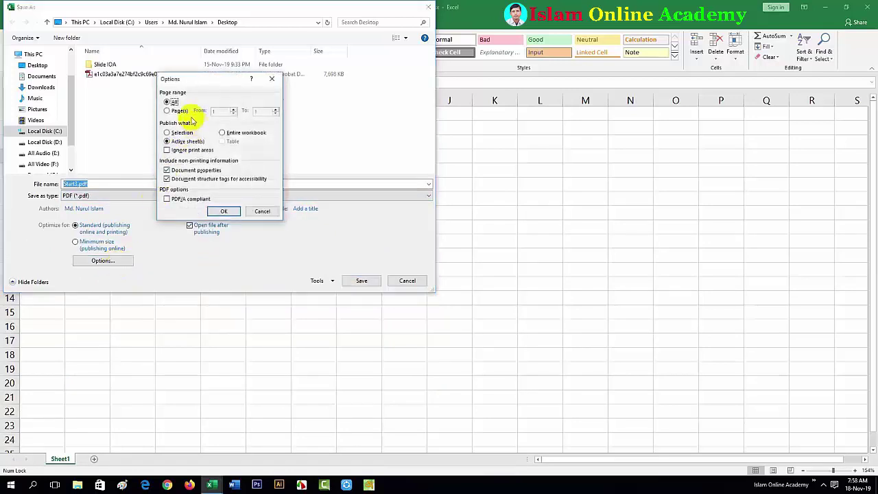
{"action": "left_click", "coordinate": [167, 111]}
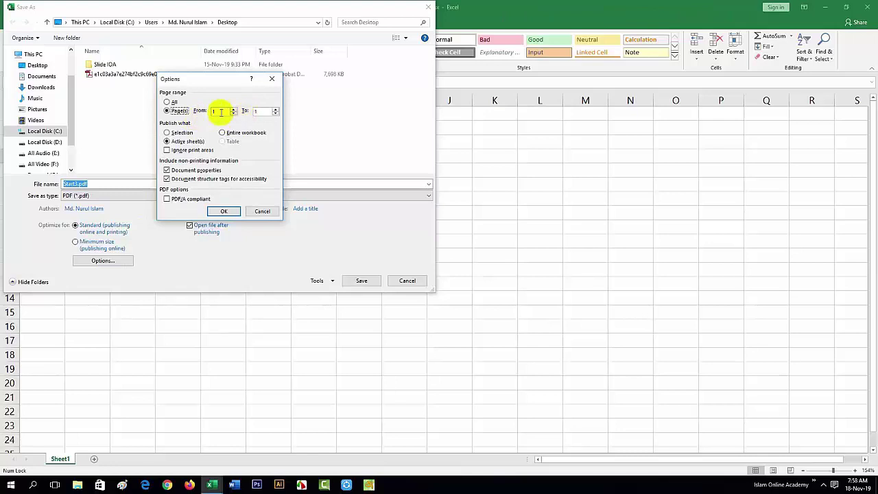
{"action": "left_click", "coordinate": [225, 211]}
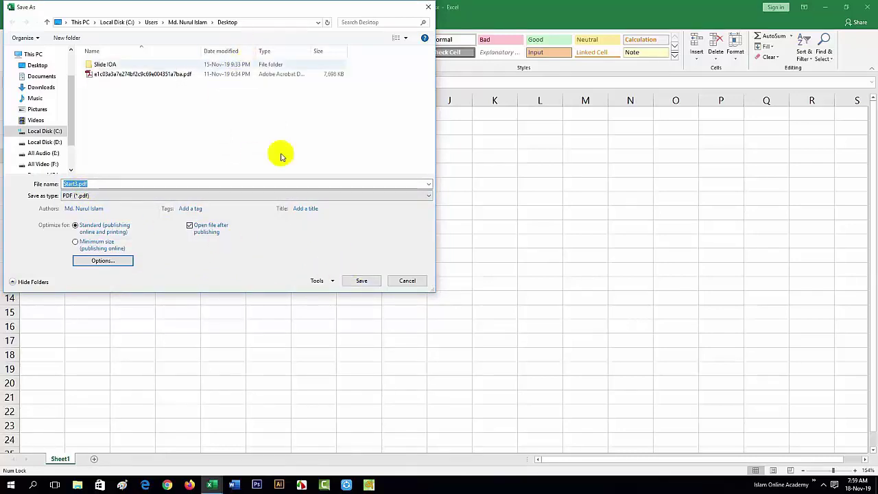
{"action": "left_click", "coordinate": [359, 281]}
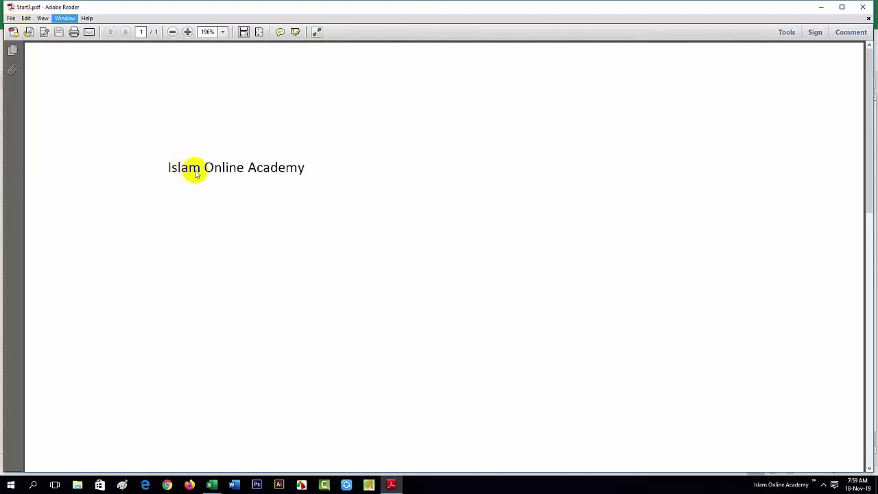
{"action": "left_click", "coordinate": [862, 9]}
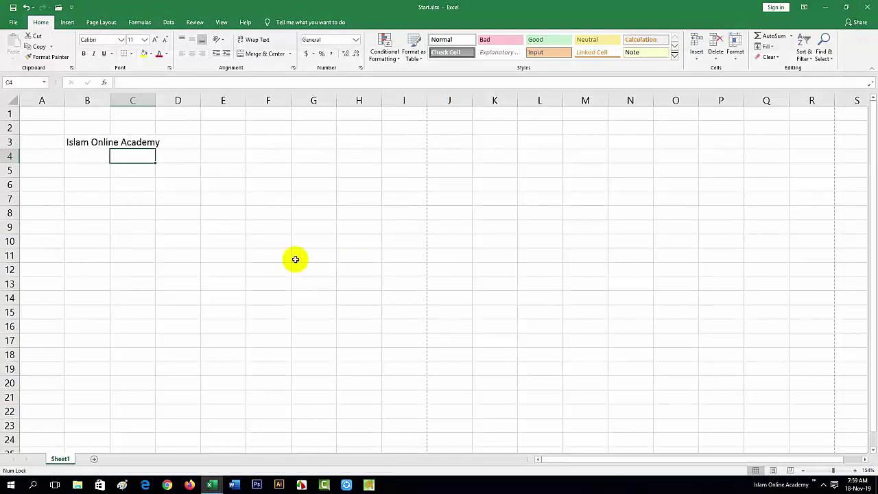
Review the Office account and product information and the general Excel options, leaving the settings as they are.
{"action": "key", "text": "alt+f"}
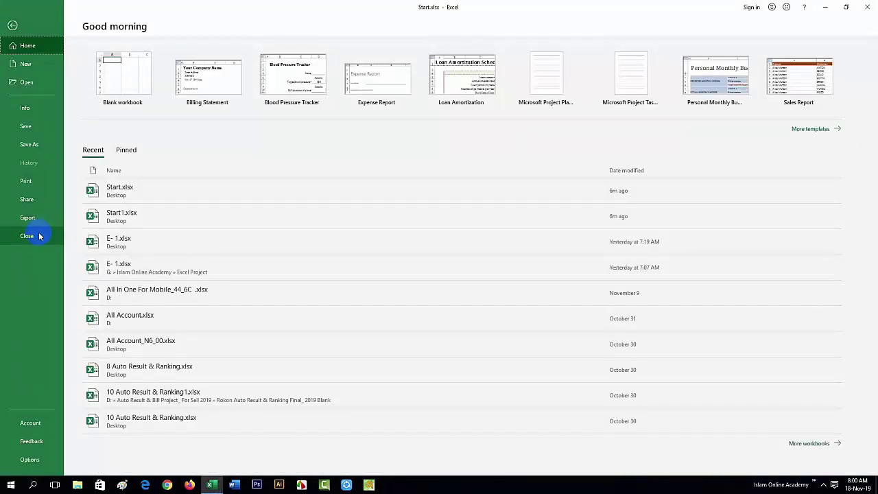
{"action": "left_click", "coordinate": [29, 422]}
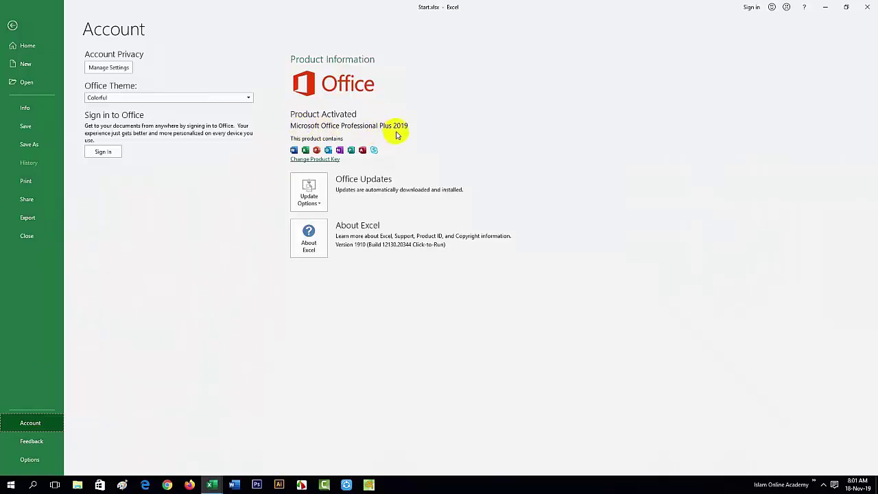
{"action": "left_click", "coordinate": [37, 464]}
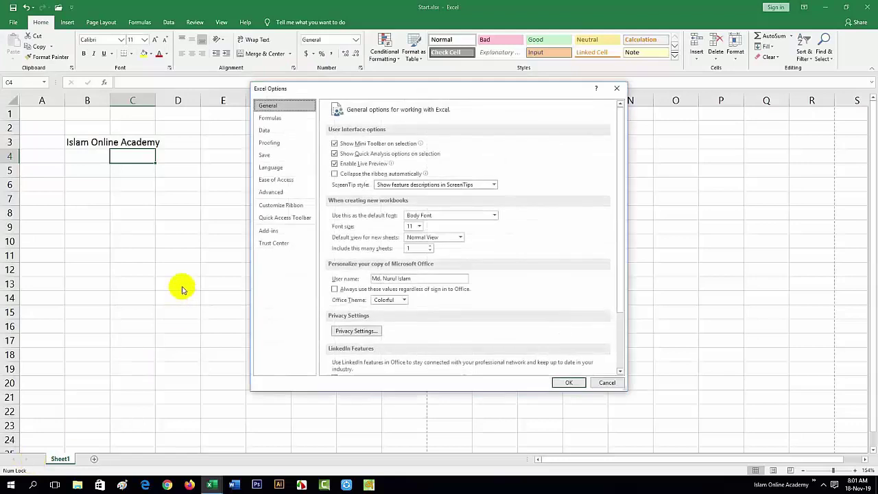
{"action": "left_click", "coordinate": [617, 89]}
Examine the sheet's print preview and the page-range fields in the print settings.
{"action": "left_click", "coordinate": [13, 22]}
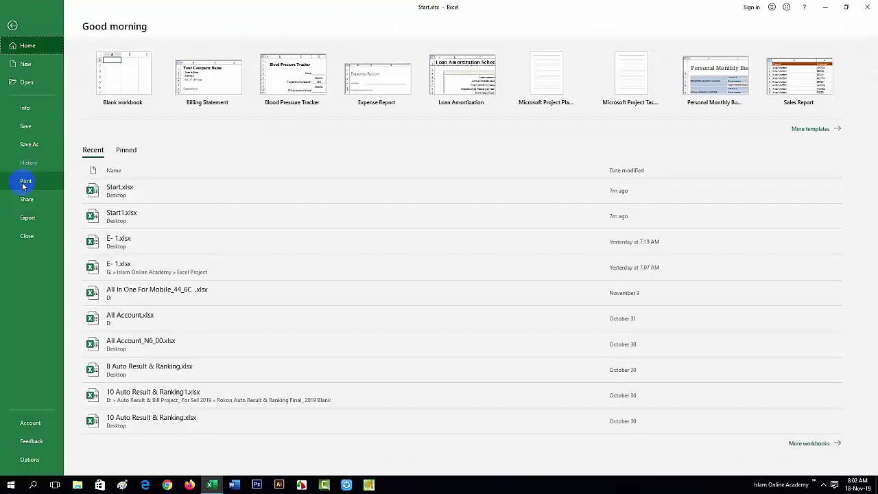
{"action": "left_click", "coordinate": [25, 181]}
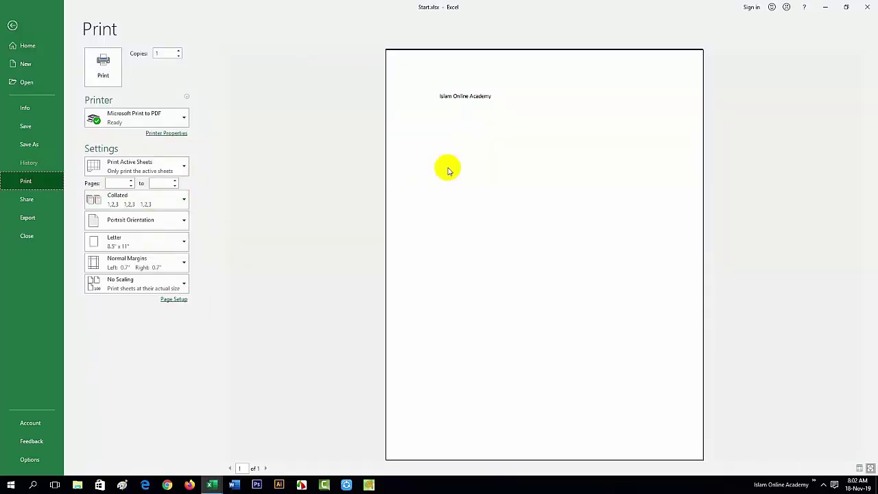
{"action": "left_click", "coordinate": [118, 183]}
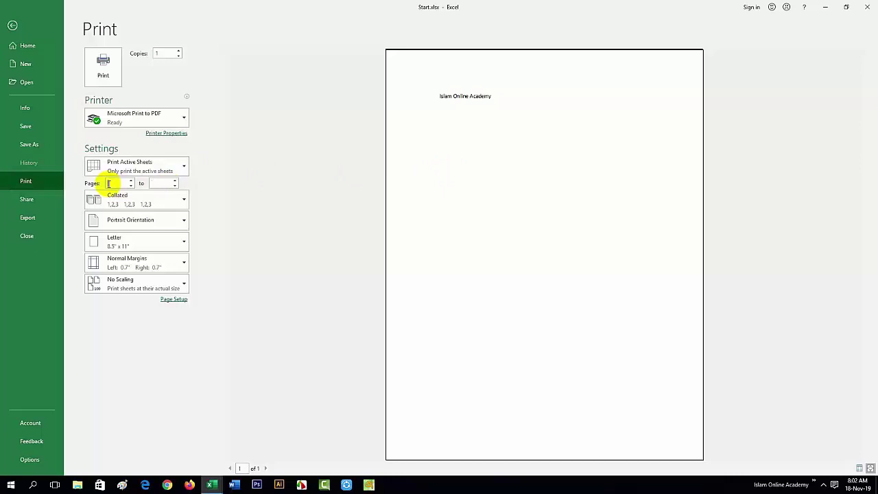
{"action": "left_click", "coordinate": [151, 185]}
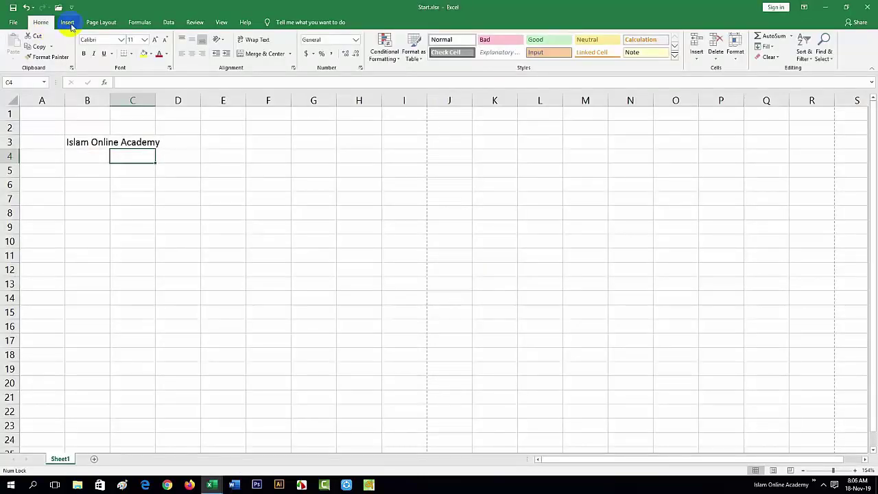
{"action": "left_click", "coordinate": [67, 23]}
{"action": "left_click", "coordinate": [98, 23]}
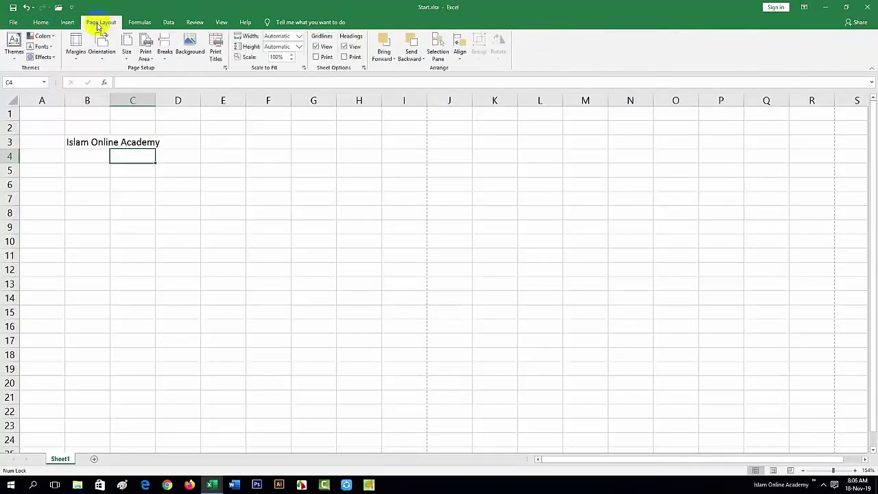
{"action": "left_click", "coordinate": [41, 23]}
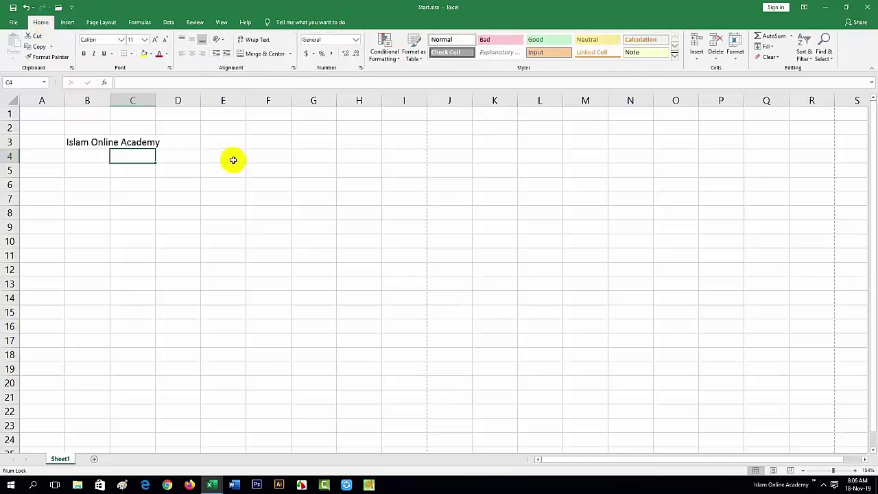